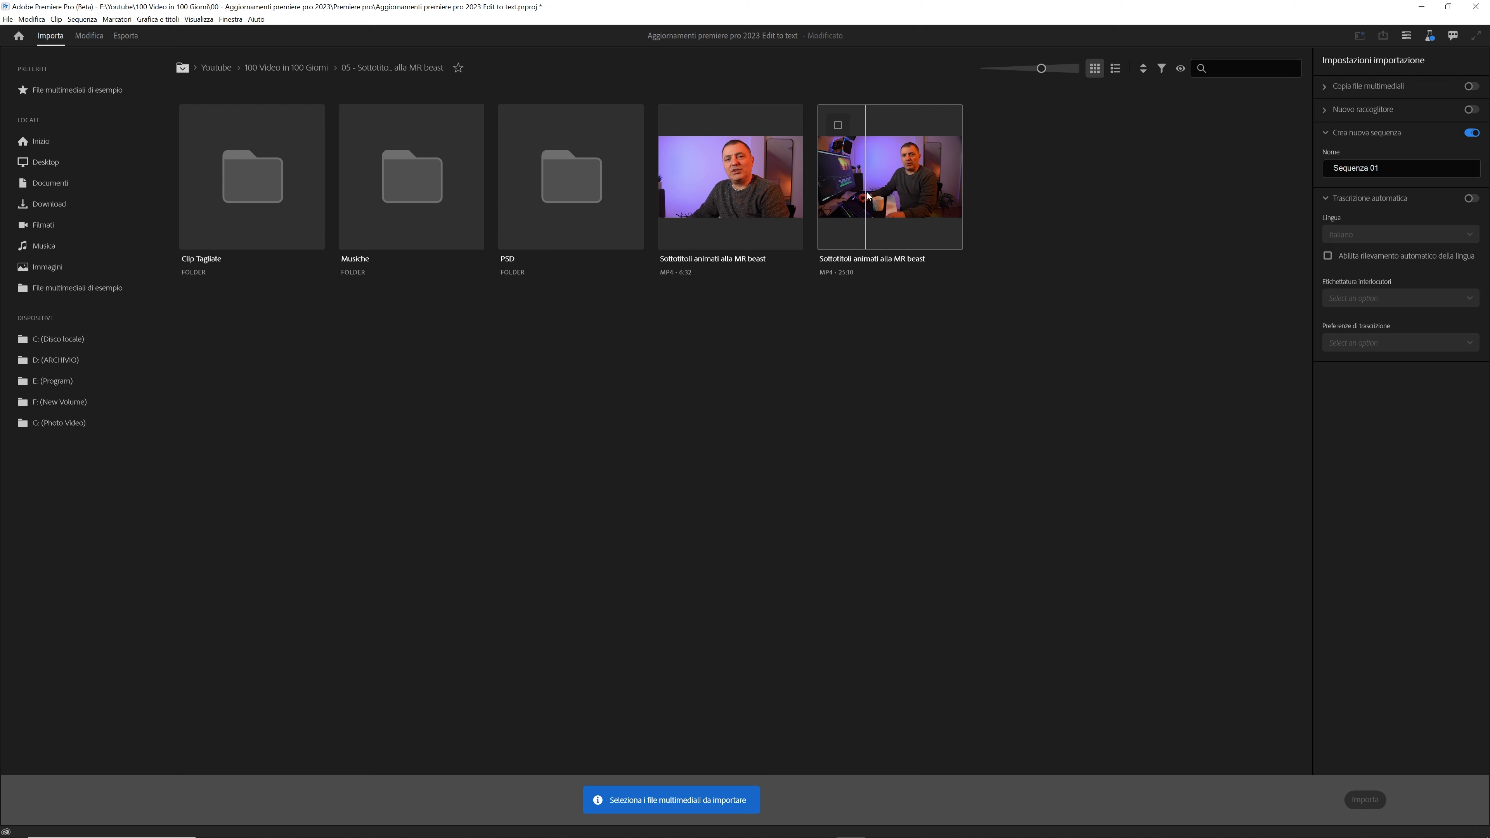
Choose the longer clip for import and name its new sequence Bozza.
click(838, 126)
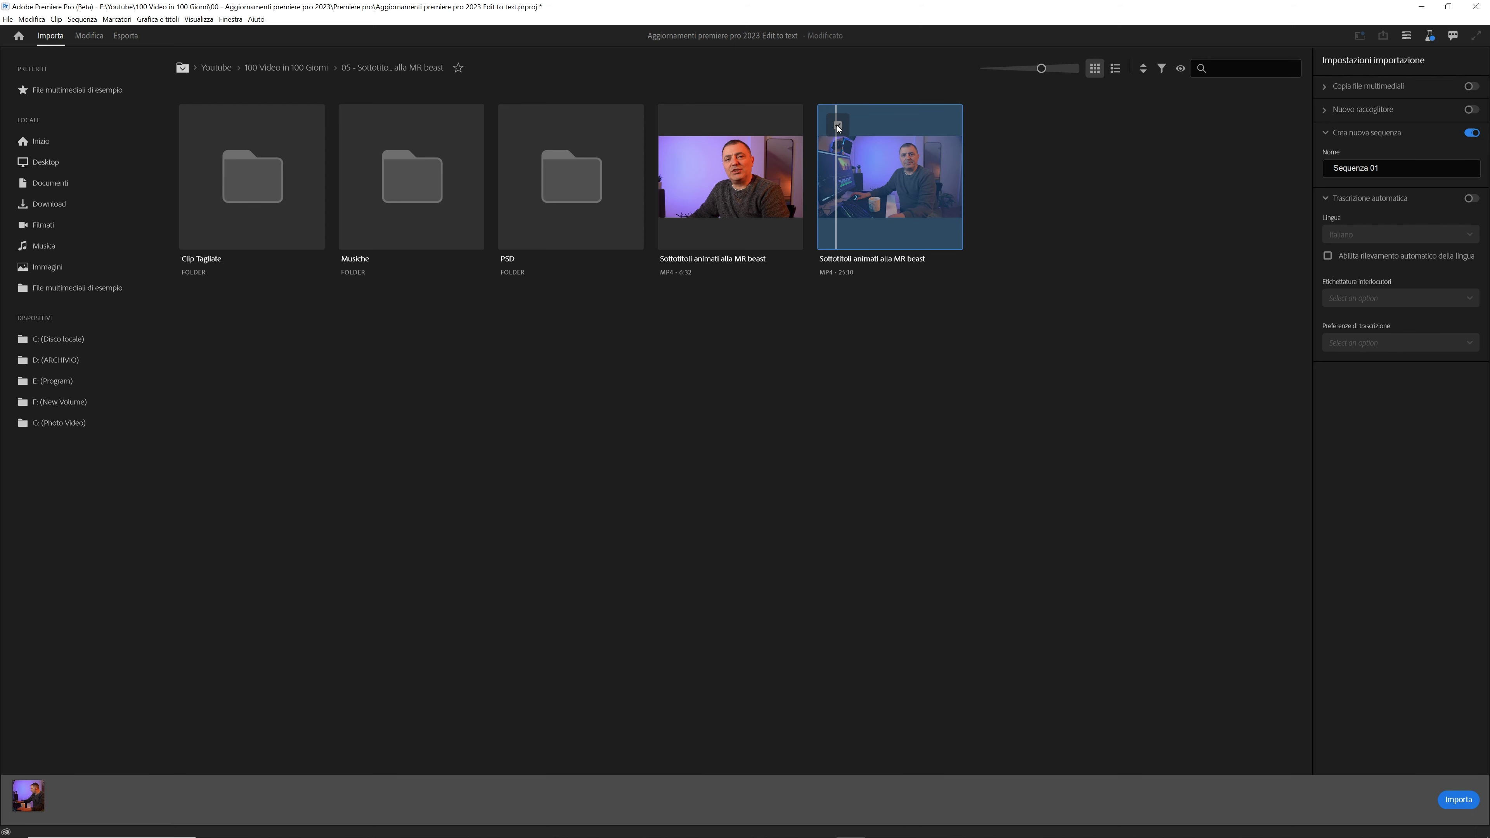
click(1353, 168)
text(Bozza)
Enable automatic Italiano transcription with language detection, speaker separation and sequence-clips-only transcription.
click(1141, 346)
click(1104, 418)
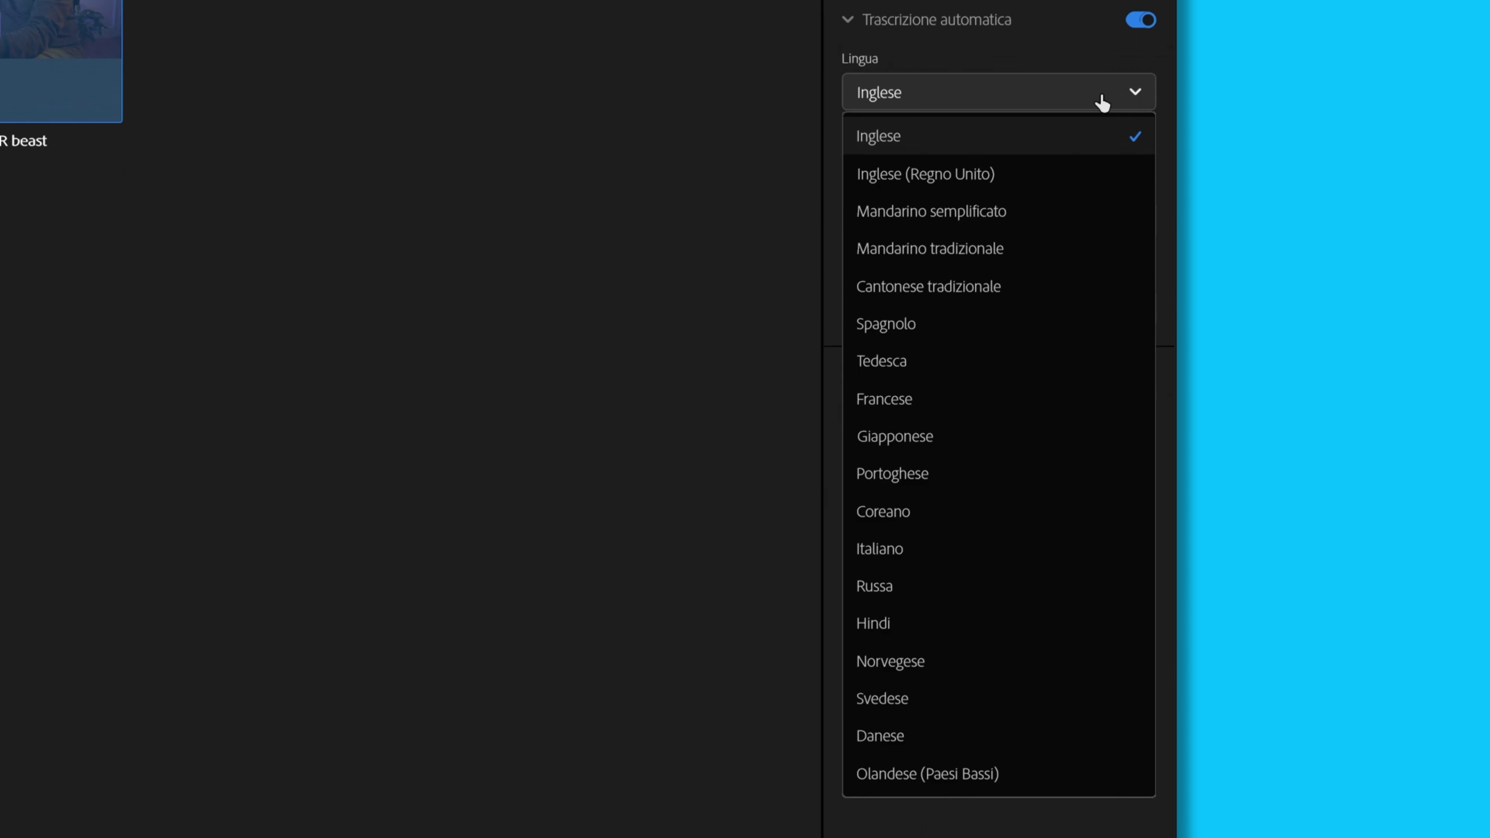
click(1056, 549)
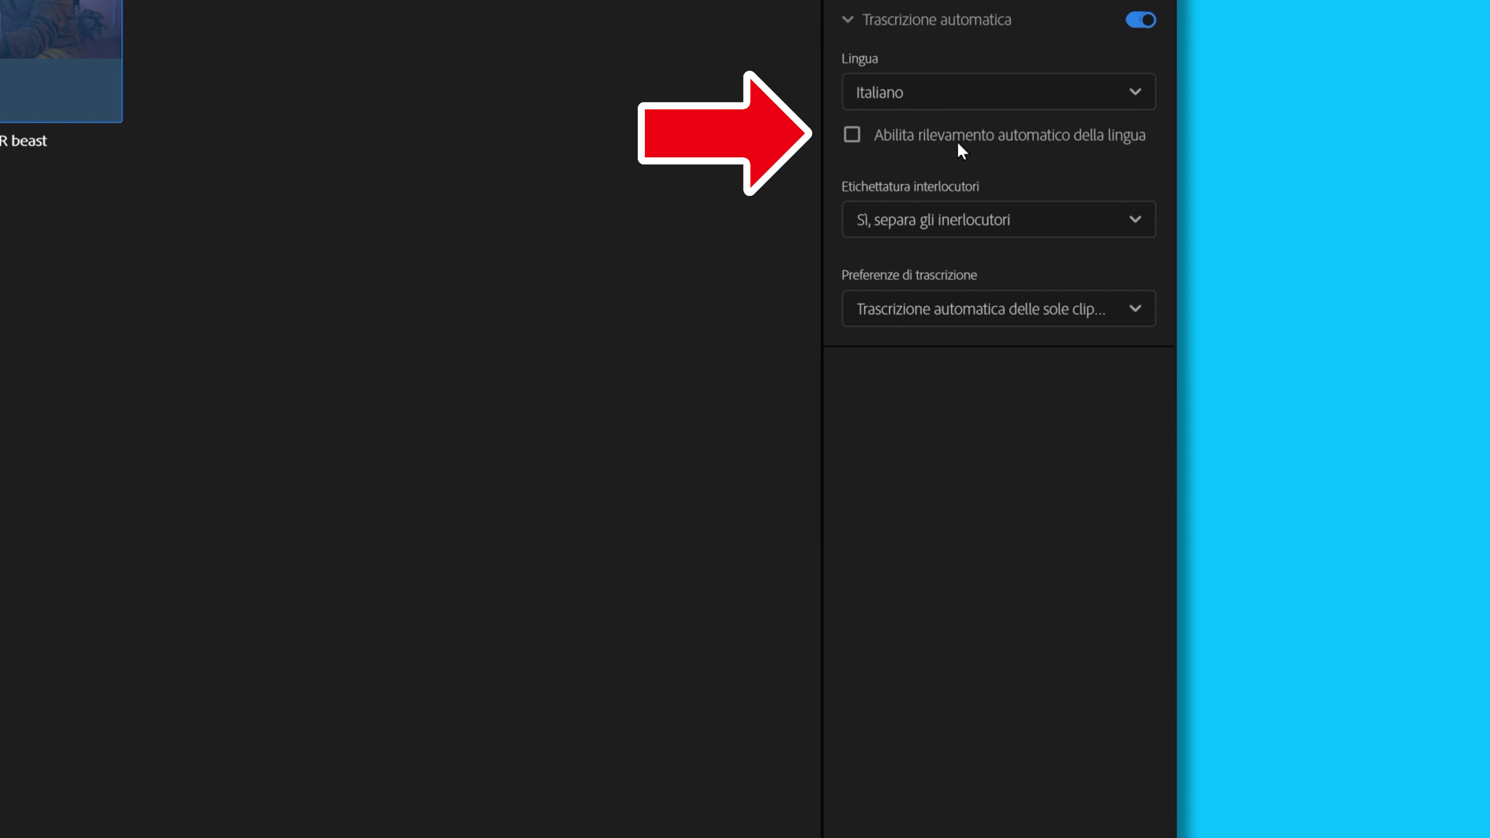
click(962, 139)
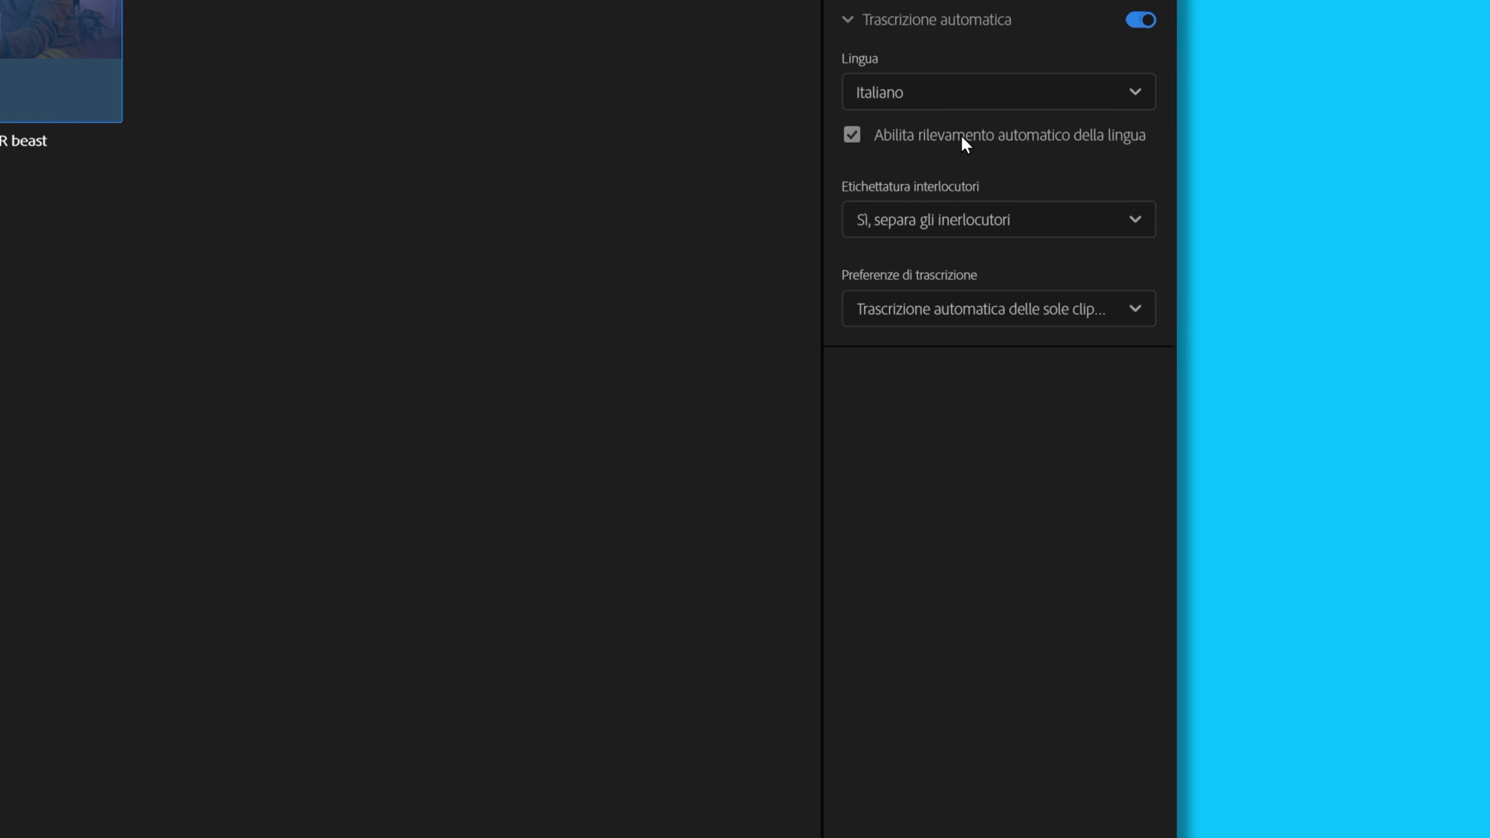
click(1007, 219)
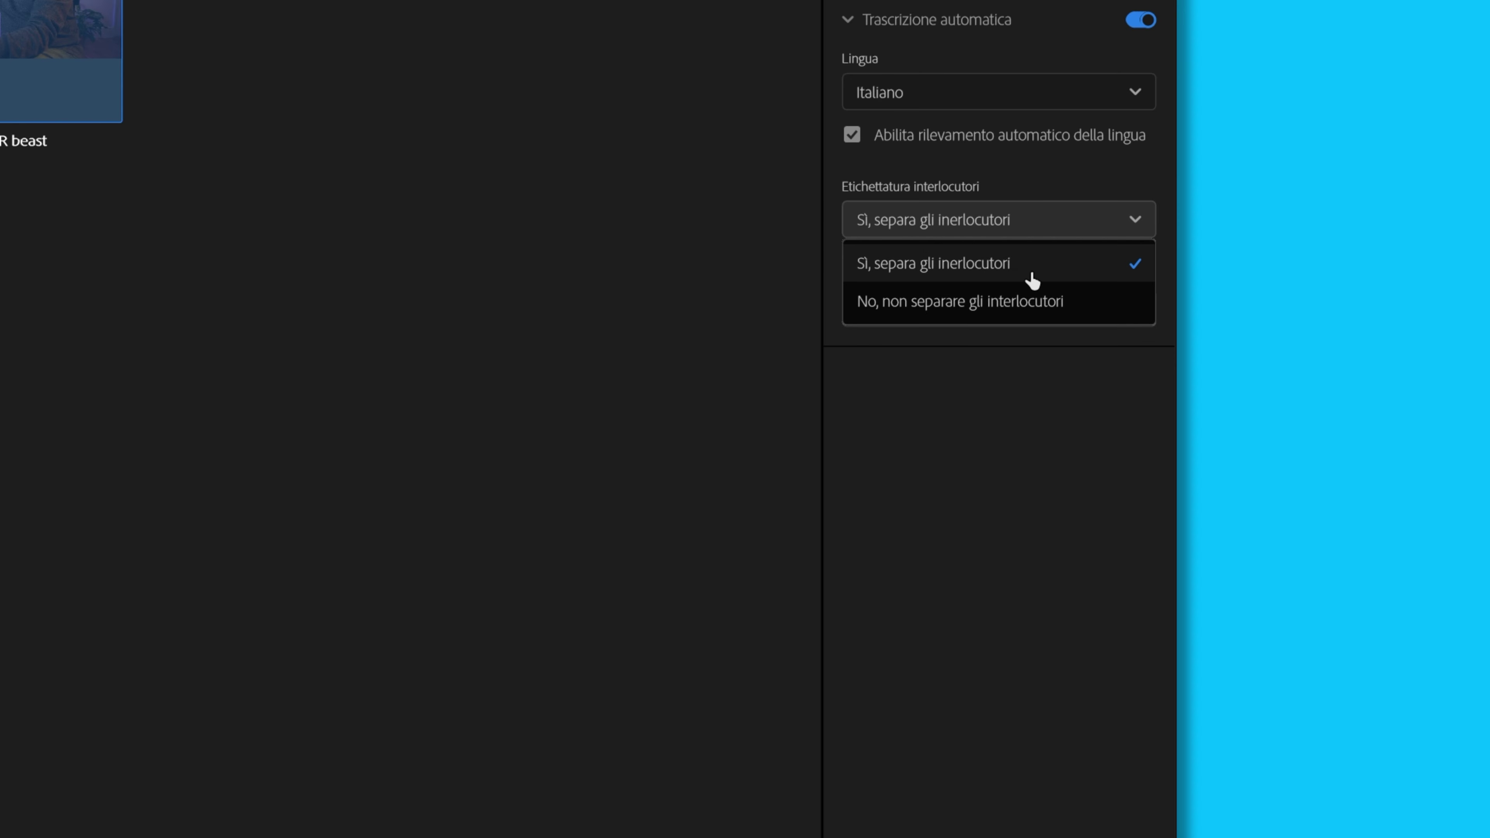
click(1032, 280)
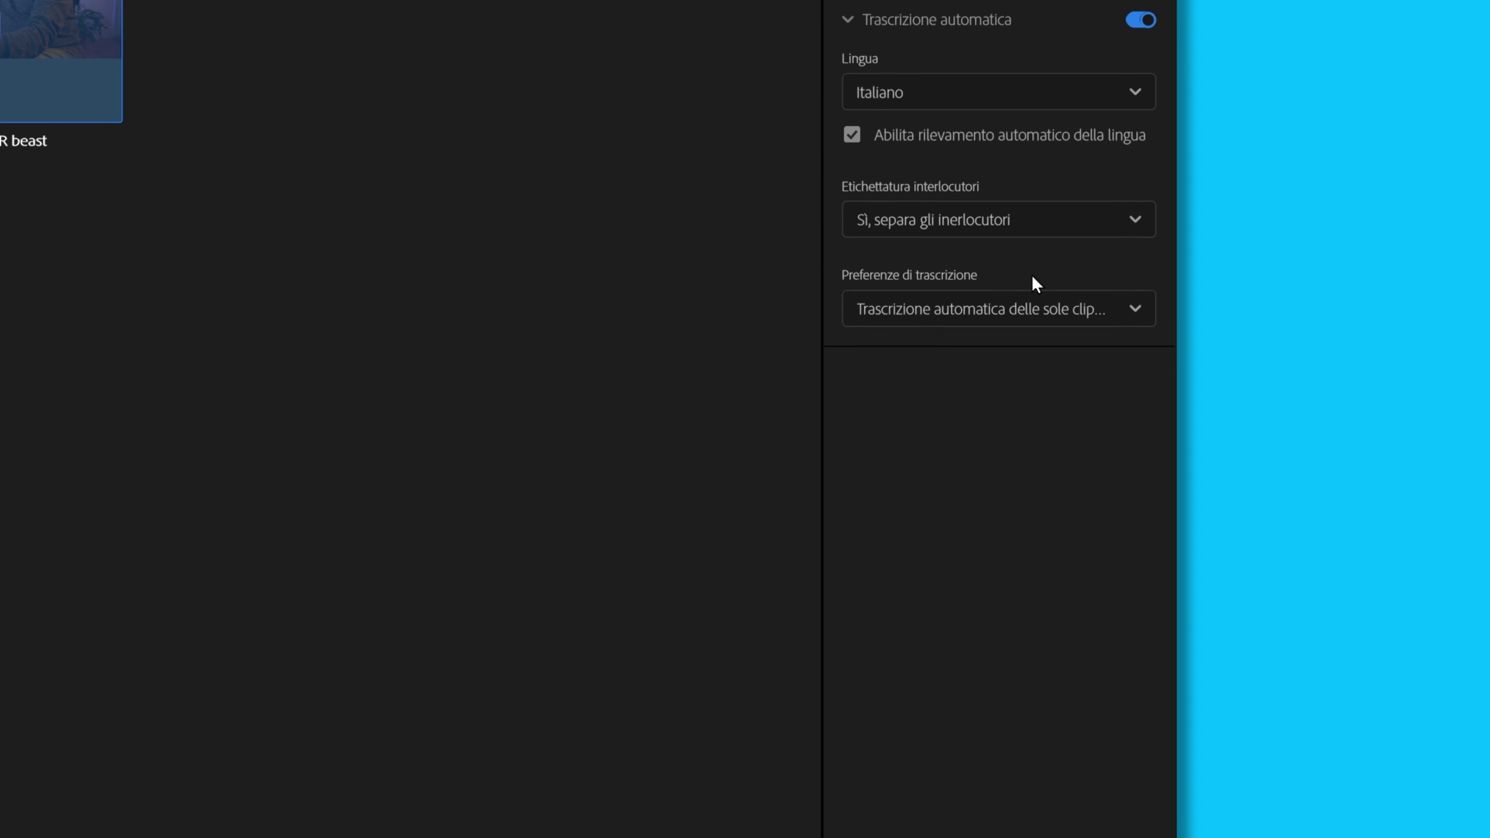
click(1037, 306)
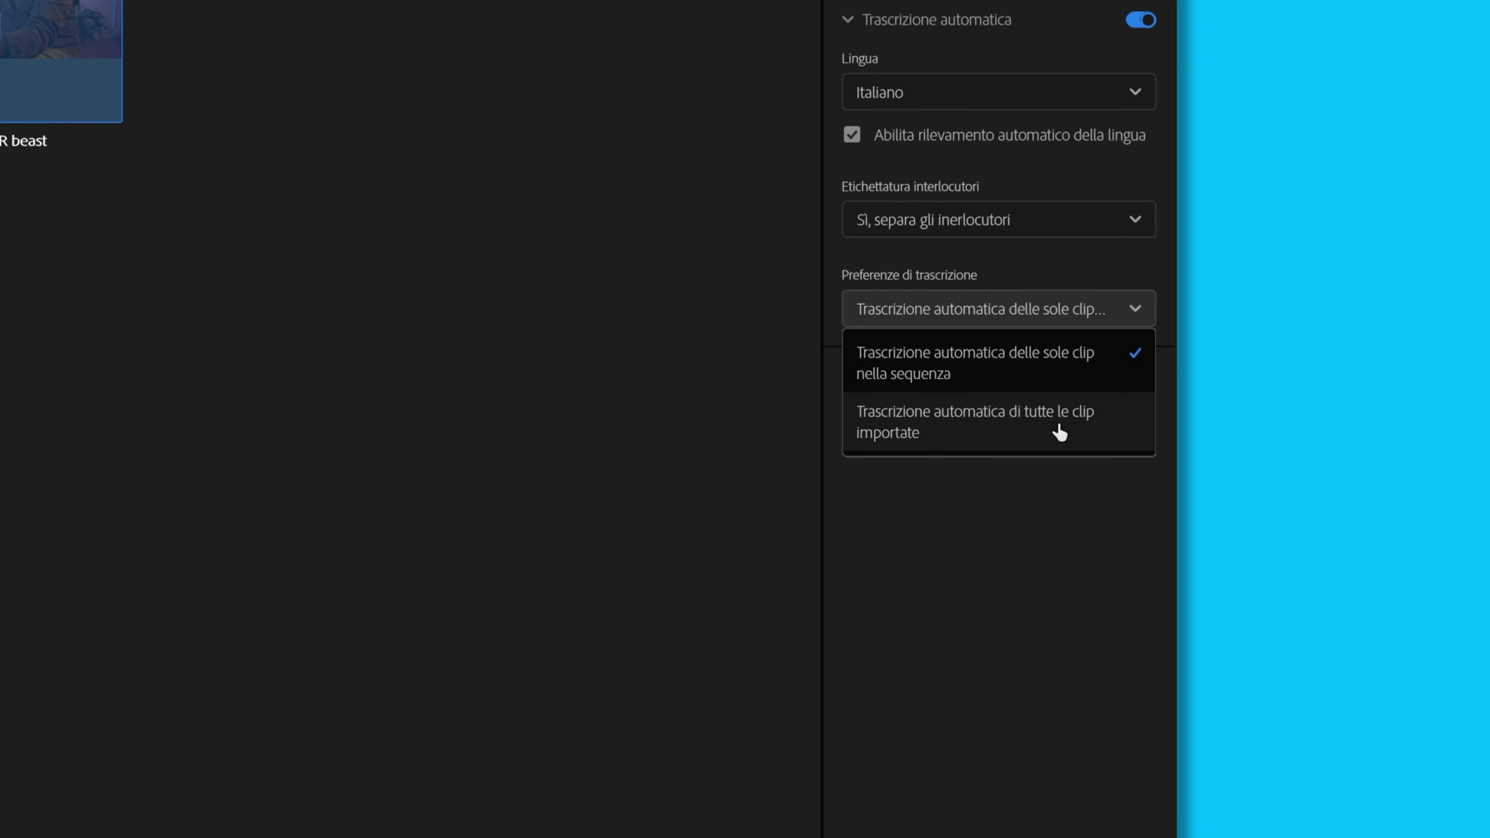
click(1068, 379)
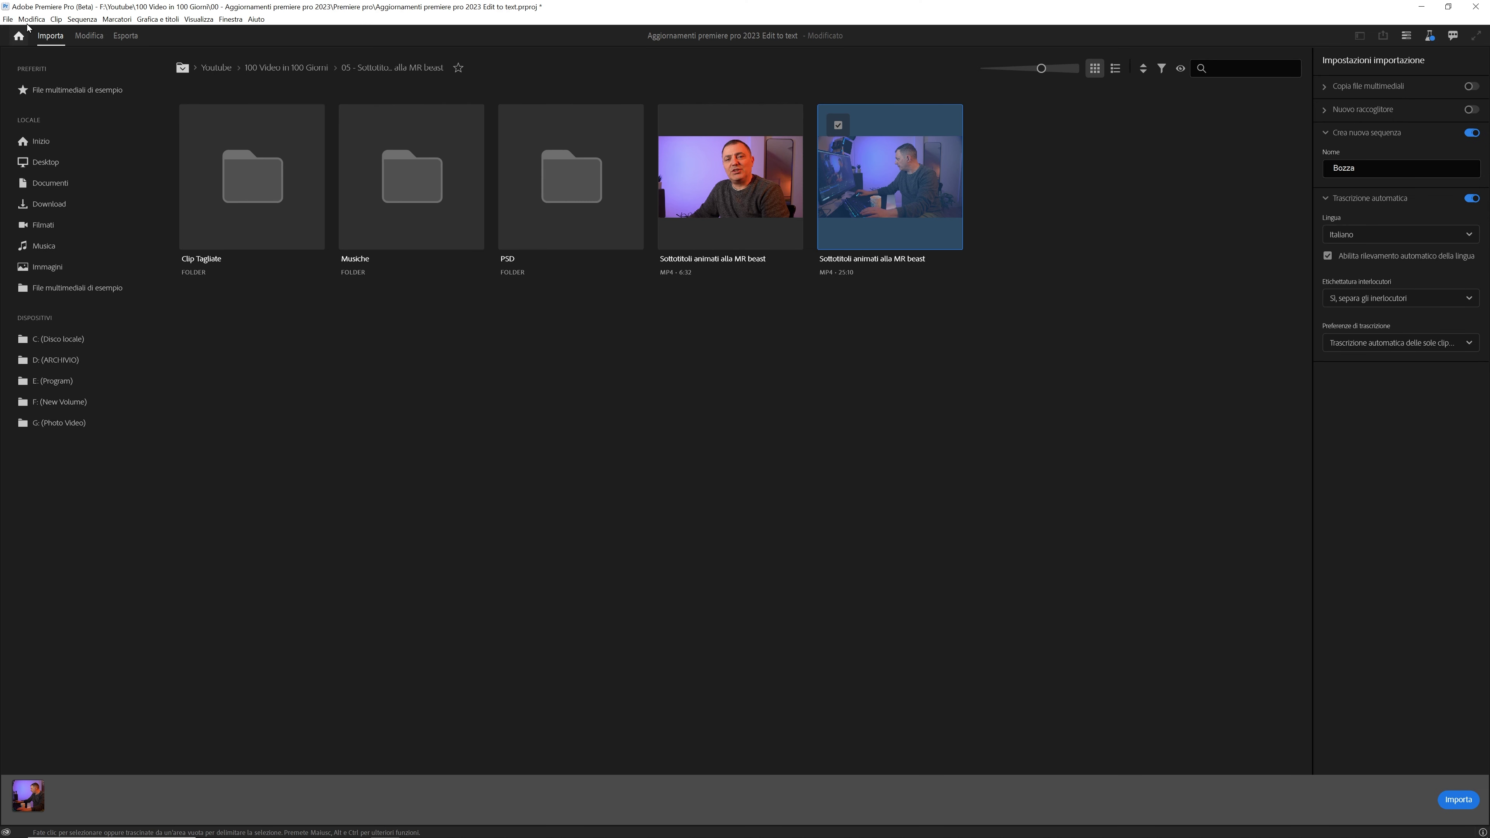
Check the Trascrizione preferences: sequence-only transcription, separated speakers, and Italiano as default language.
click(30, 21)
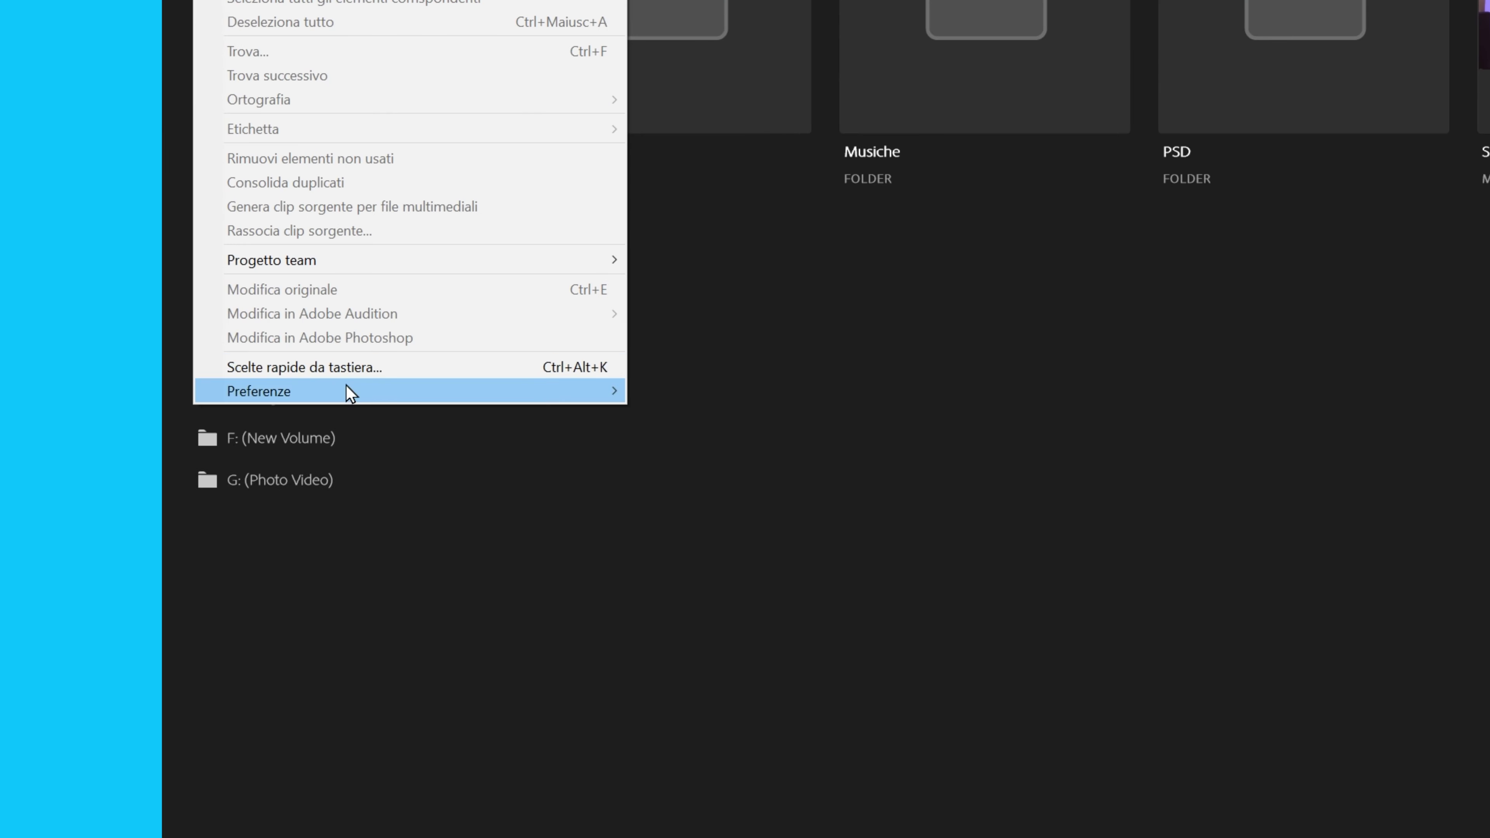
mouse_move(96, 378)
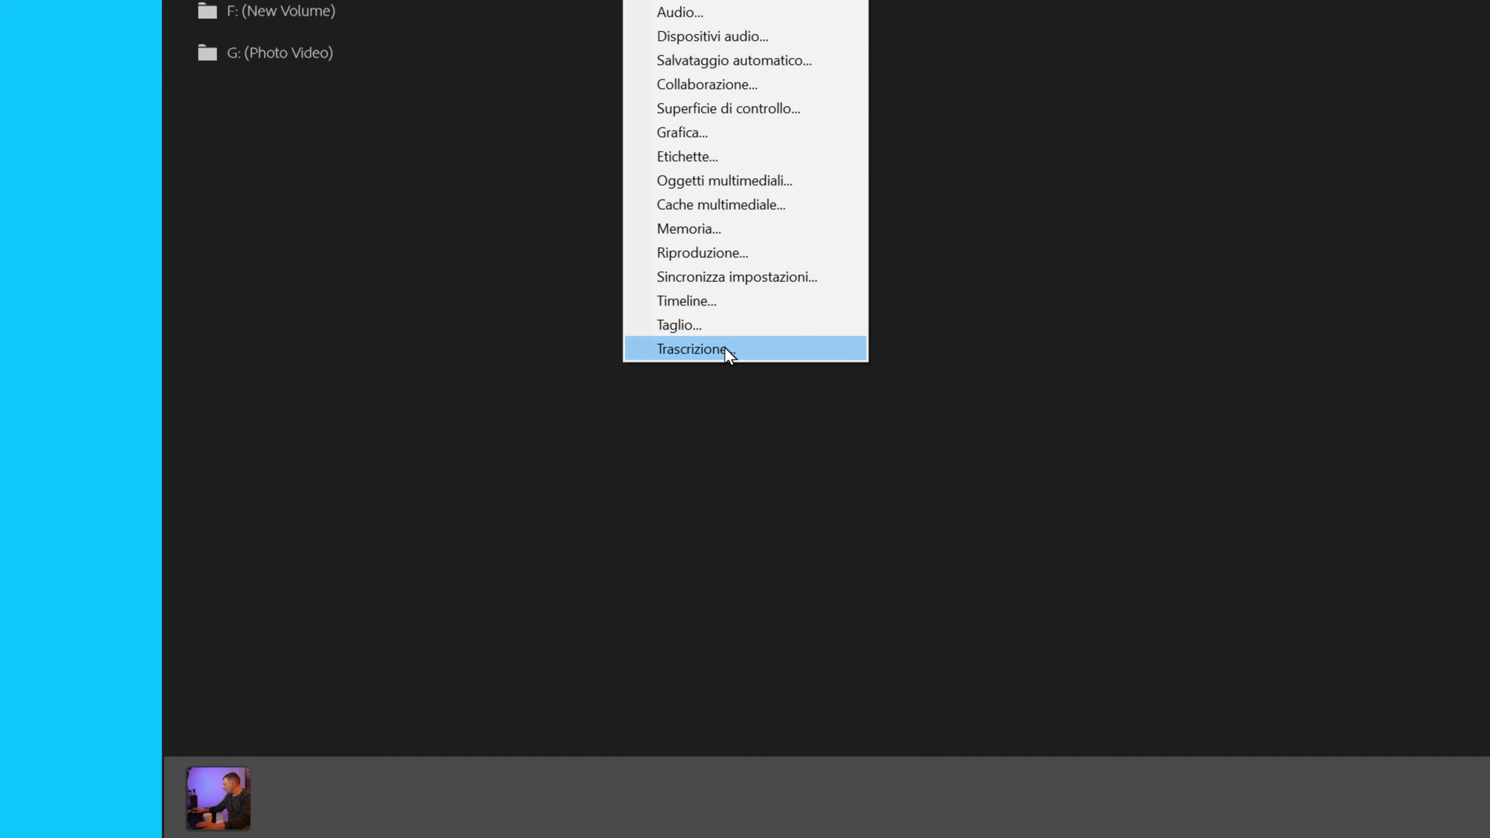
click(293, 568)
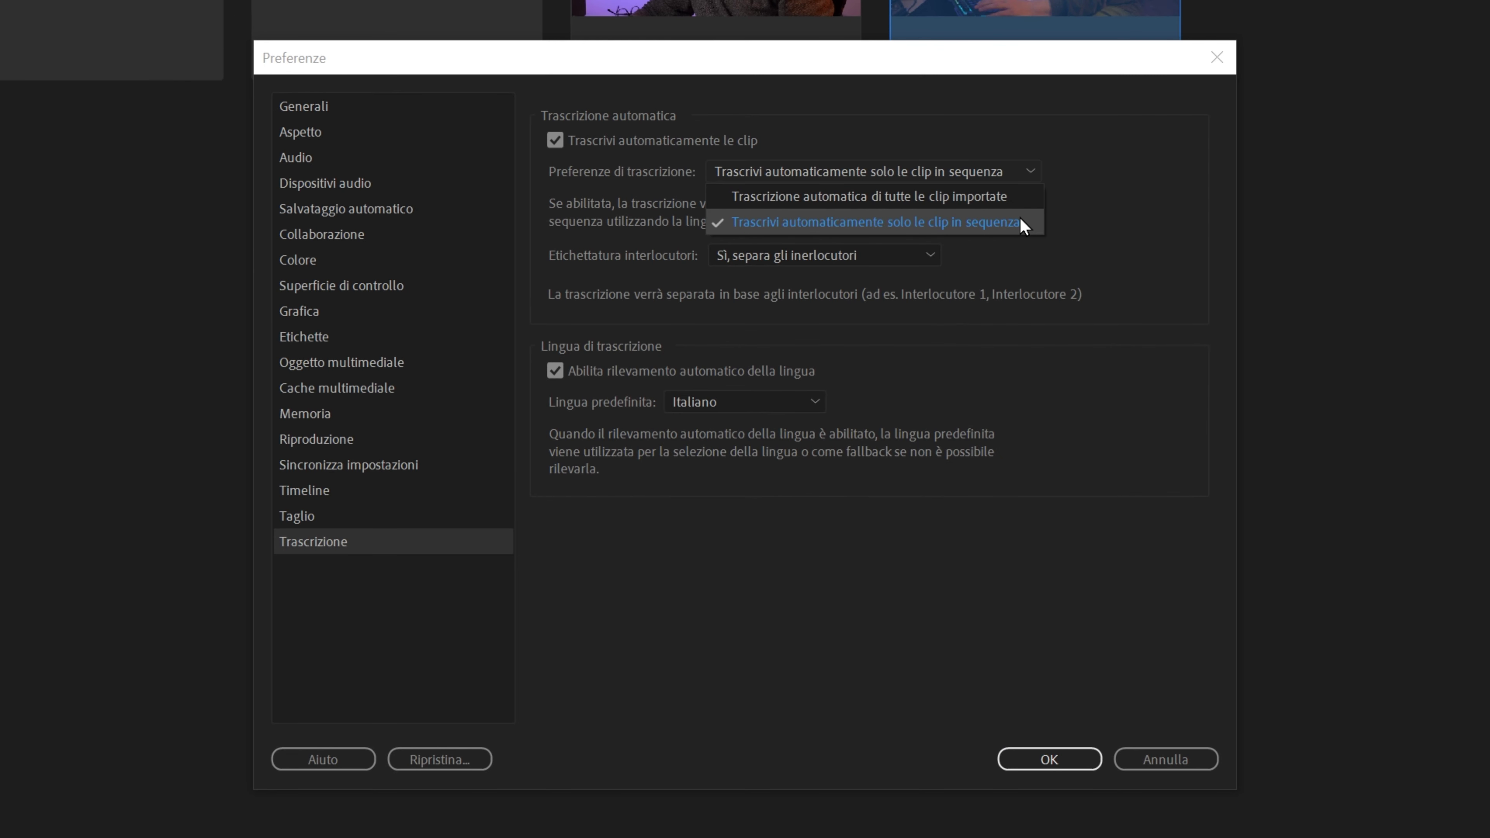
click(880, 320)
click(928, 252)
click(899, 343)
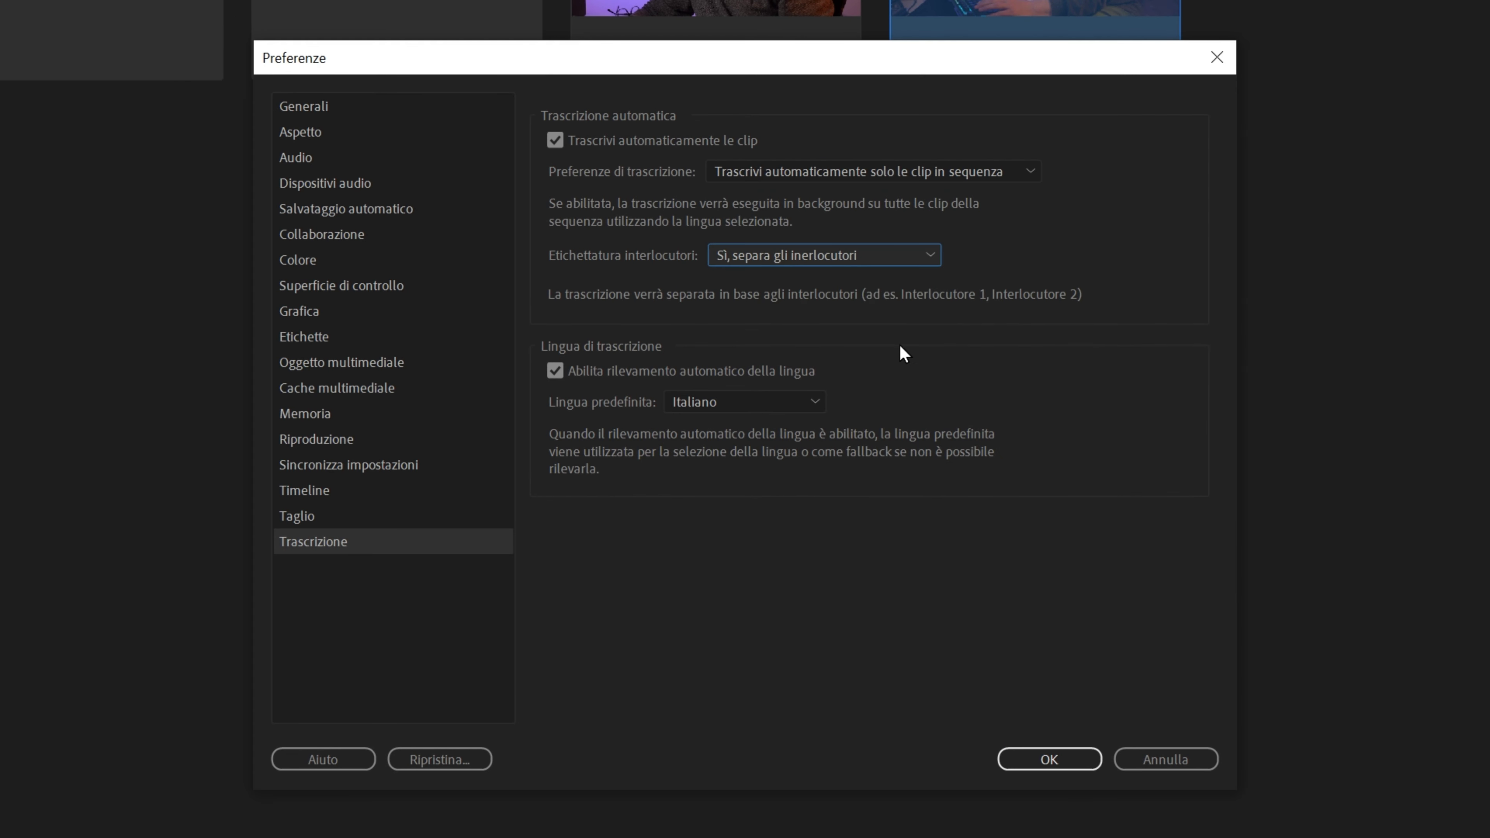
click(799, 411)
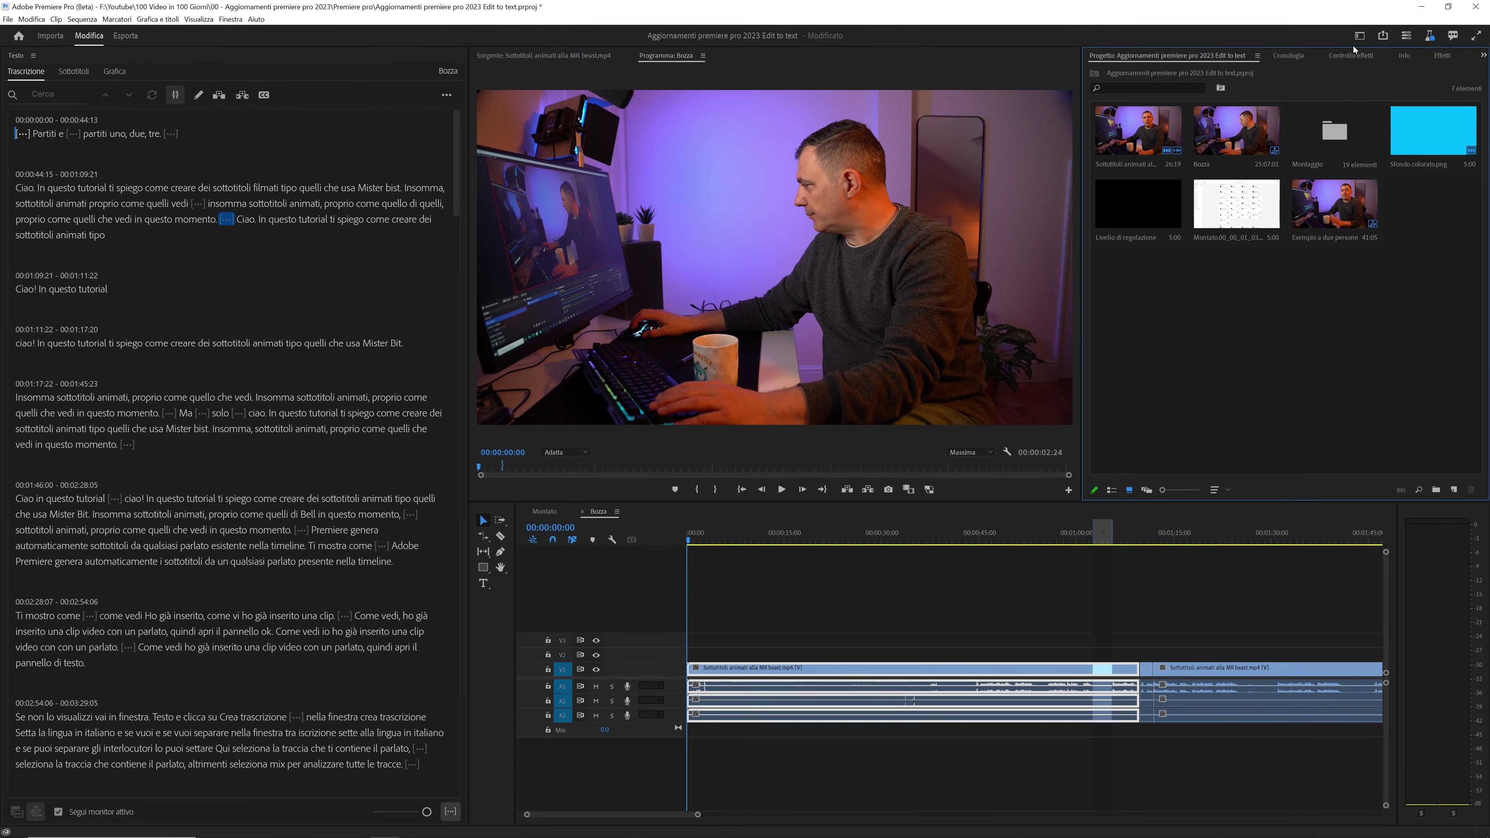
Switch to the Modifica basata su testo workspace and open the Sottotitoli animati clip.
click(1359, 37)
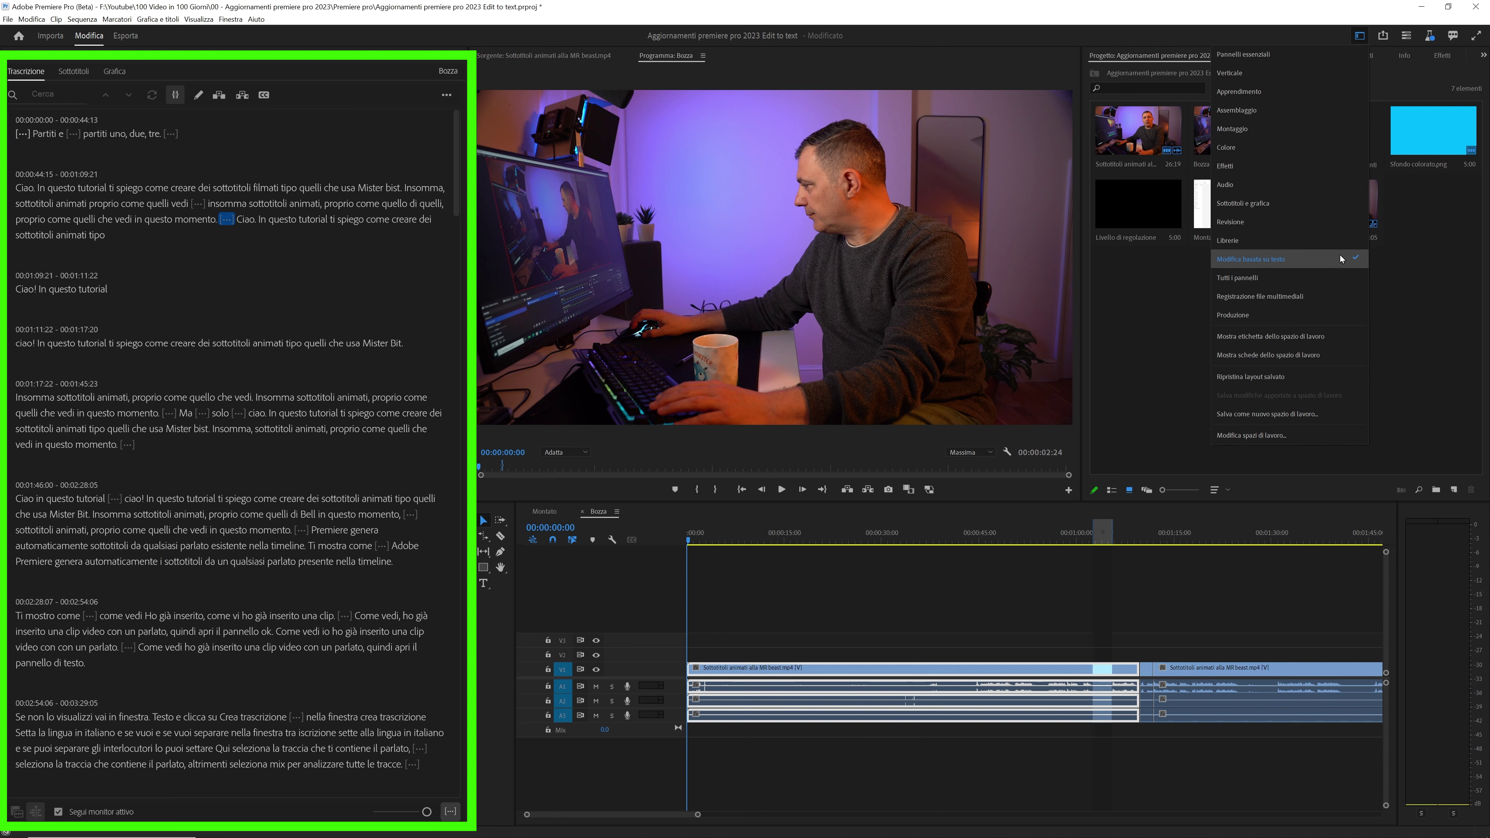
click(1342, 259)
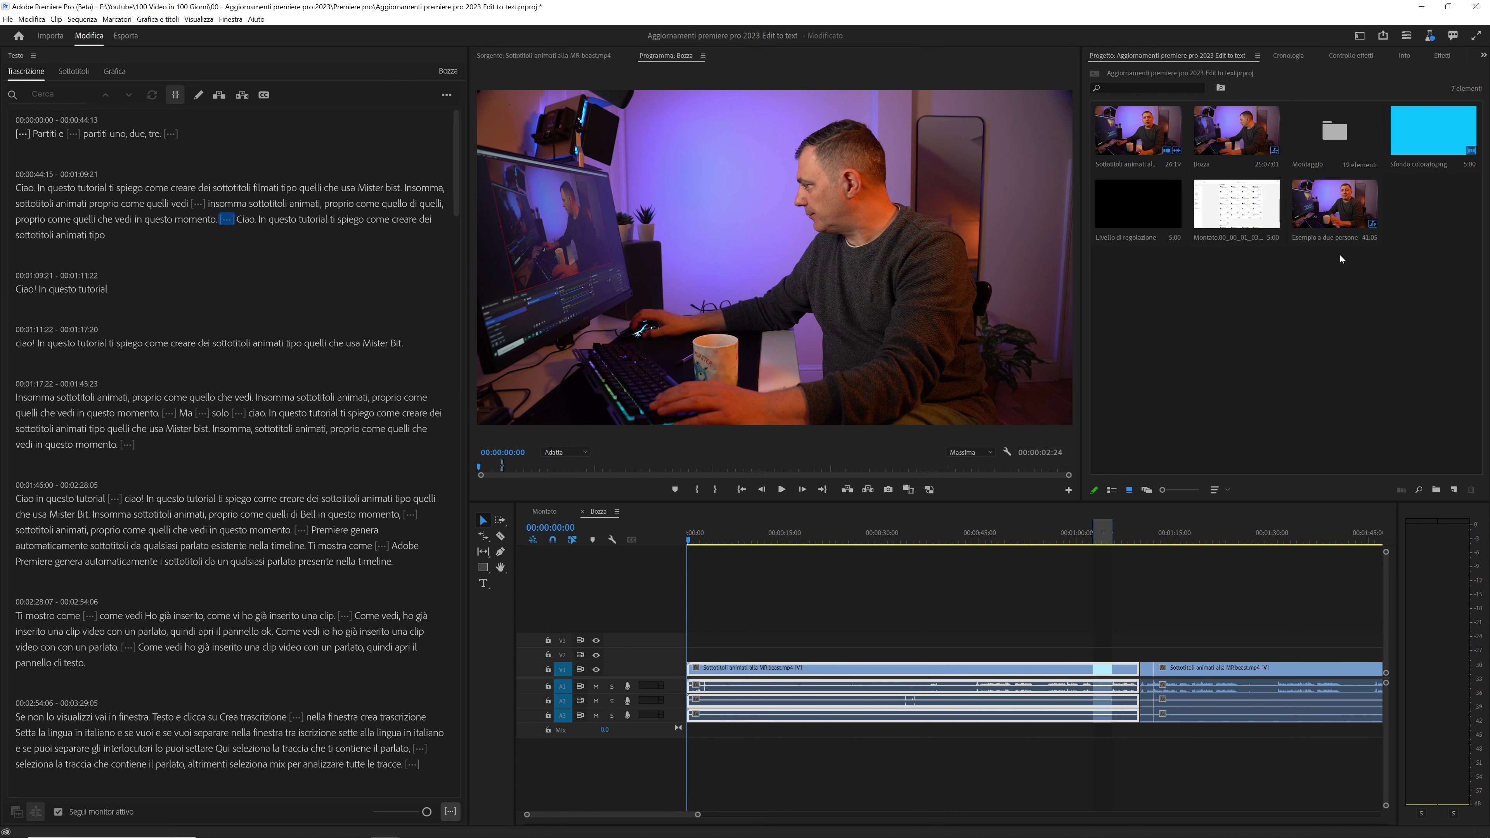
click(1156, 141)
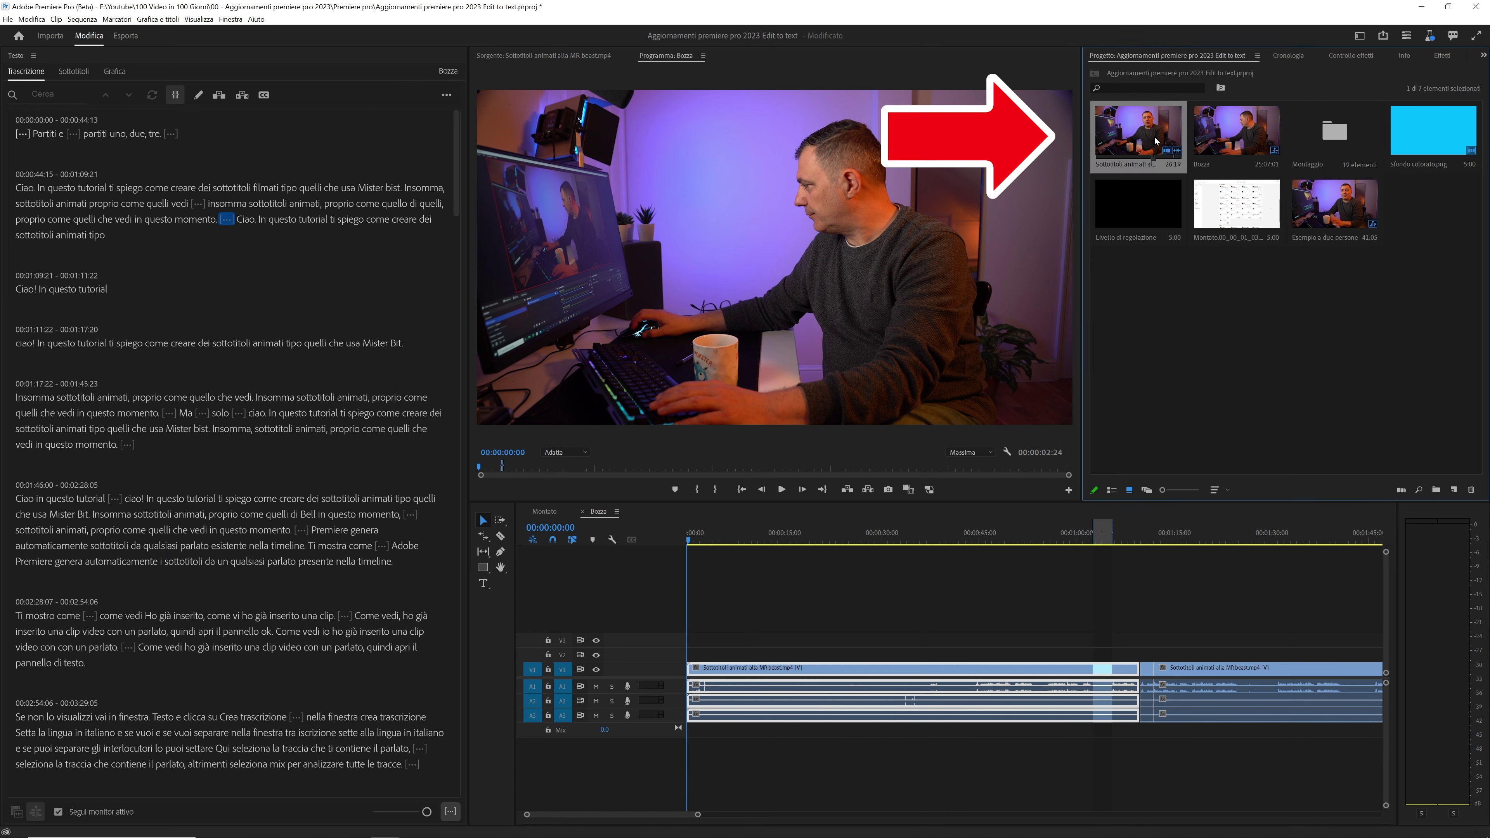
double_click(1156, 141)
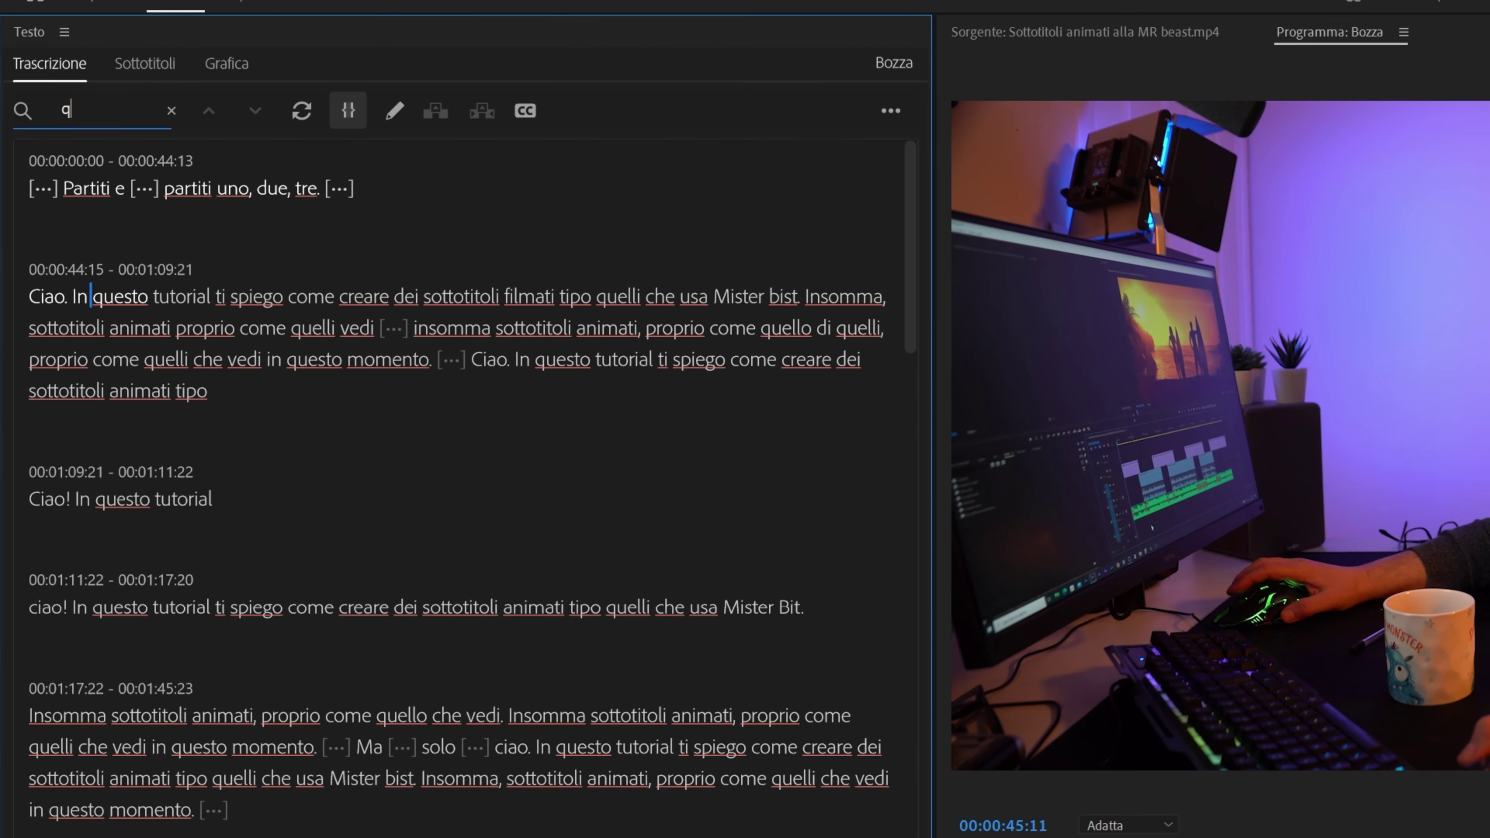
Search the transcript for 'questo', jump through the spoken words, and correct 'Bit.' to 'Beast'.
text(questo)
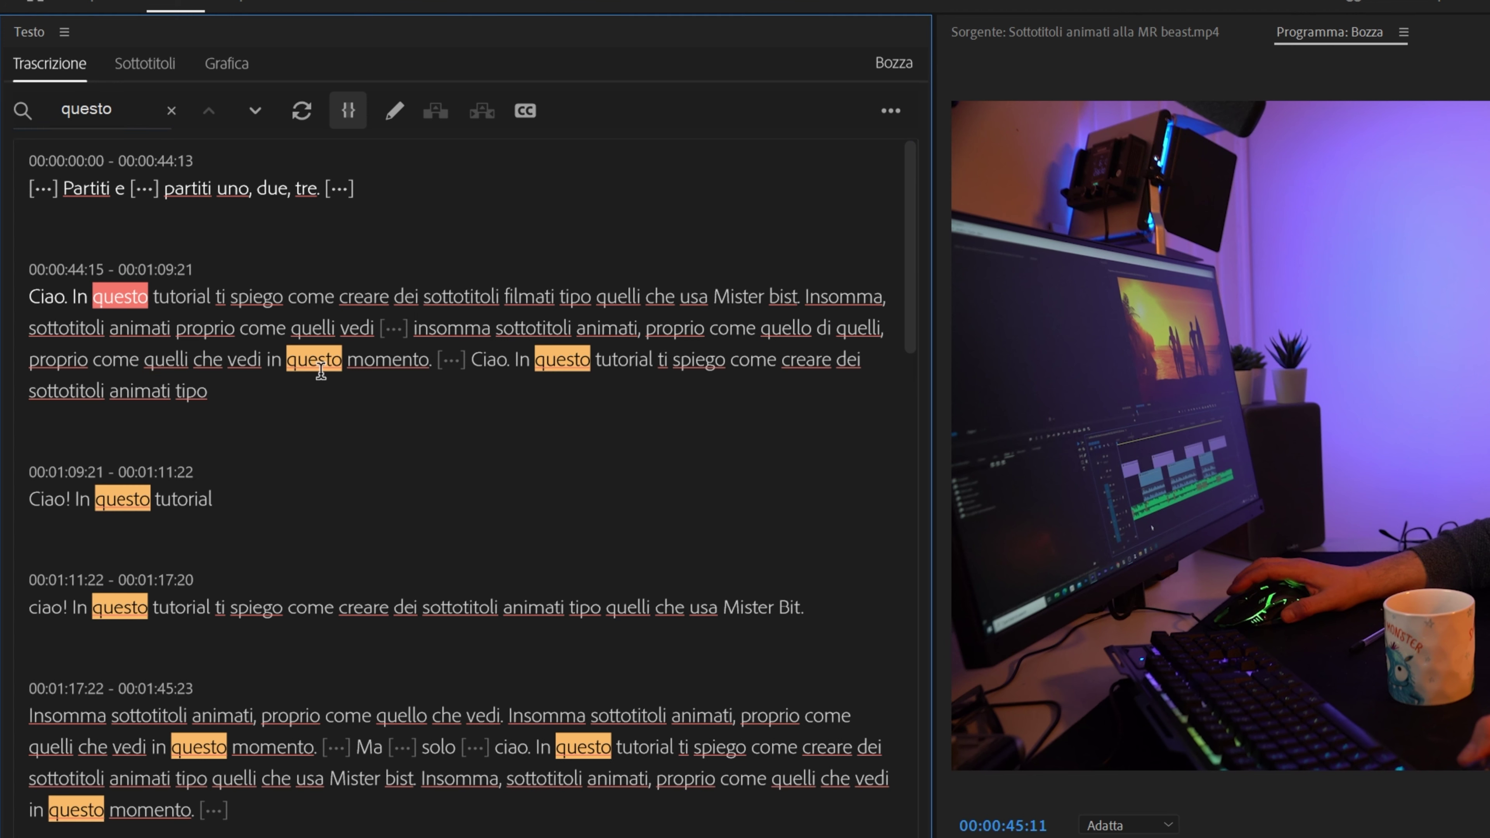
click(490, 359)
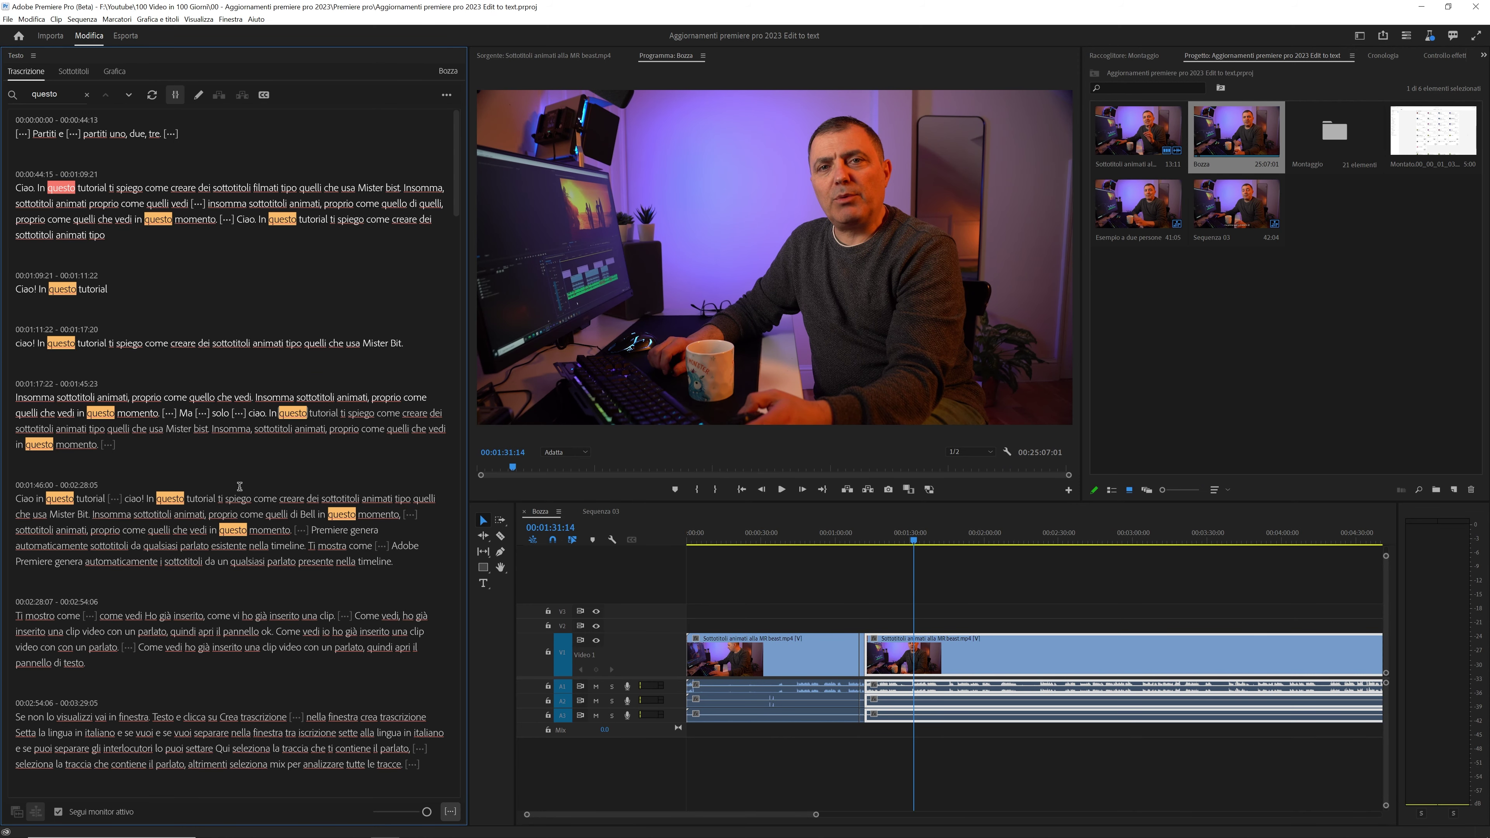
click(235, 539)
click(234, 530)
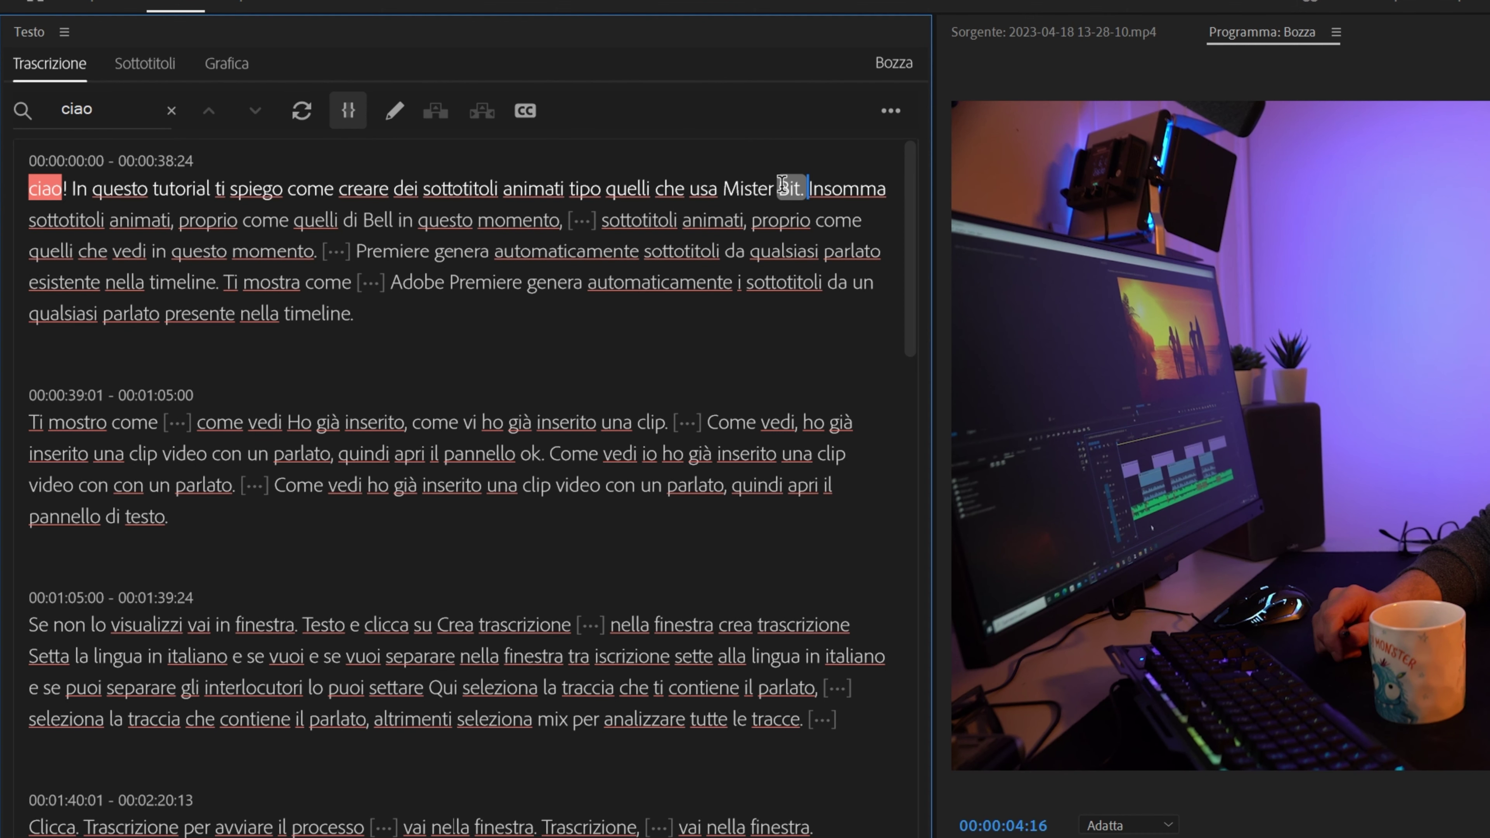
double_click(787, 188)
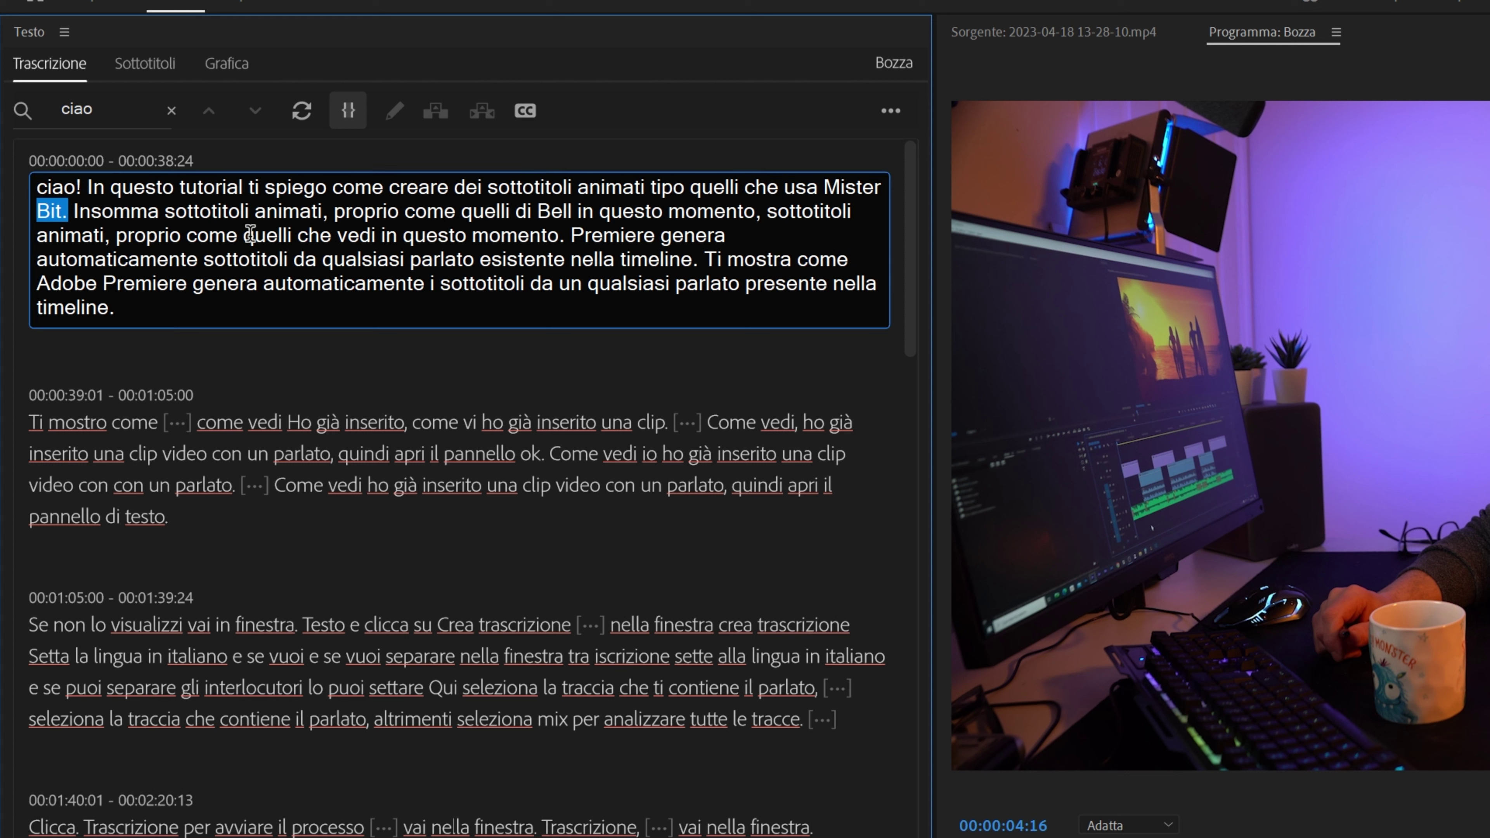
text(Beast)
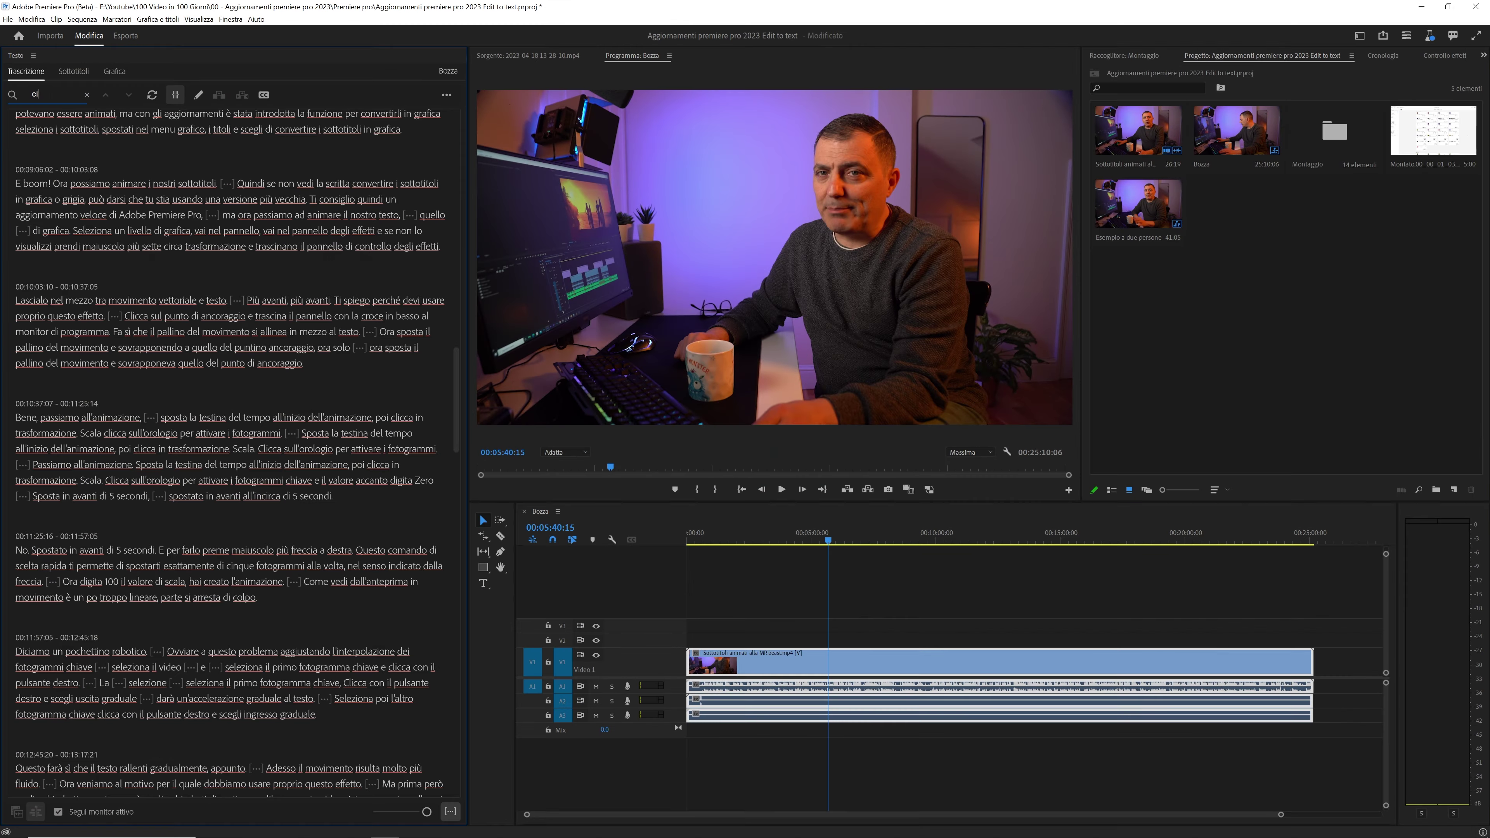
Find 'ciao' and delete the false-start speech before it from the Bozza sequence.
key(Return)
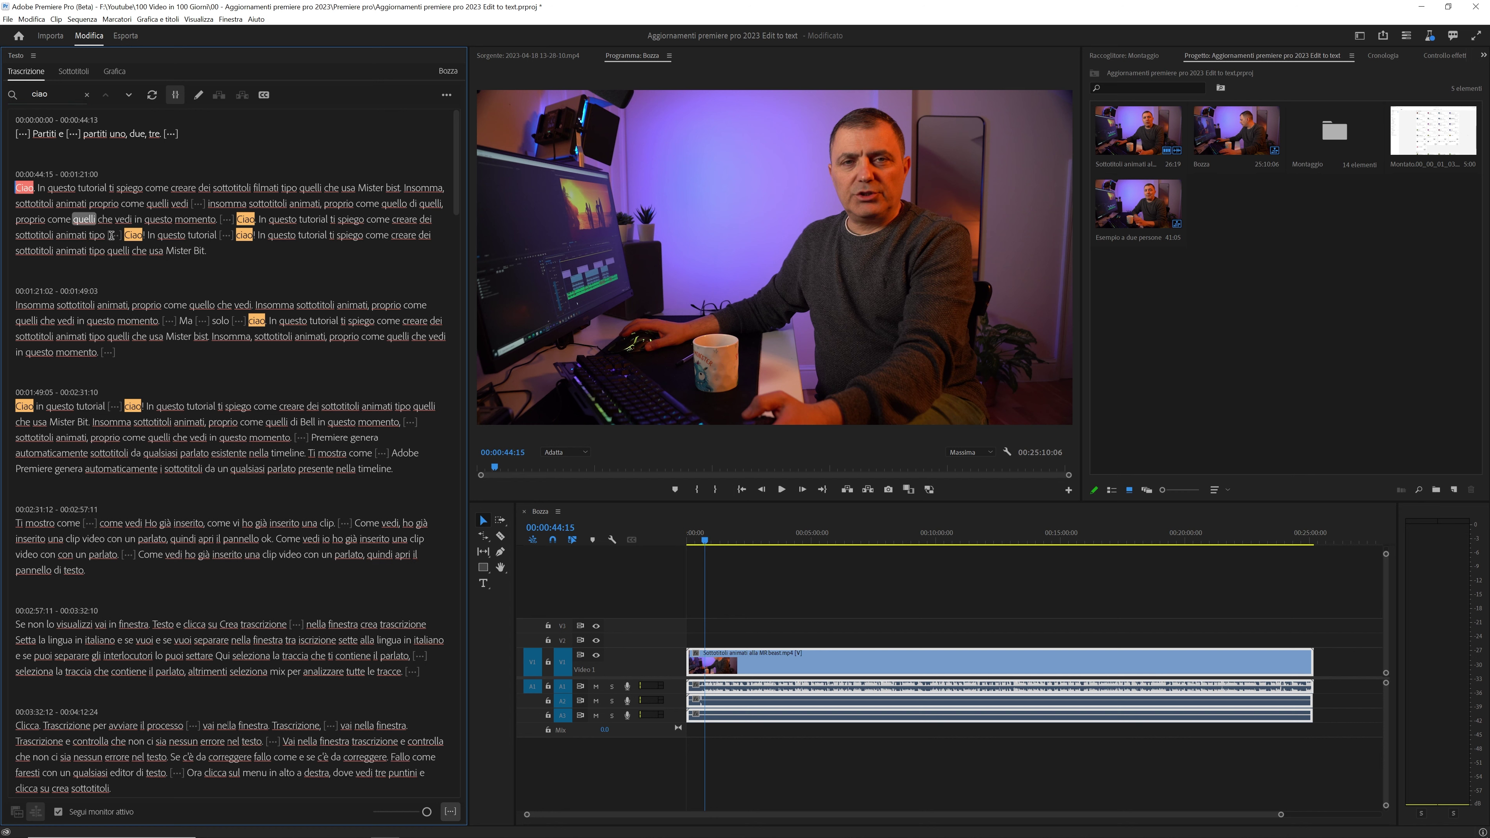
click(252, 319)
drag(124, 407, 15, 133)
key(Delete)
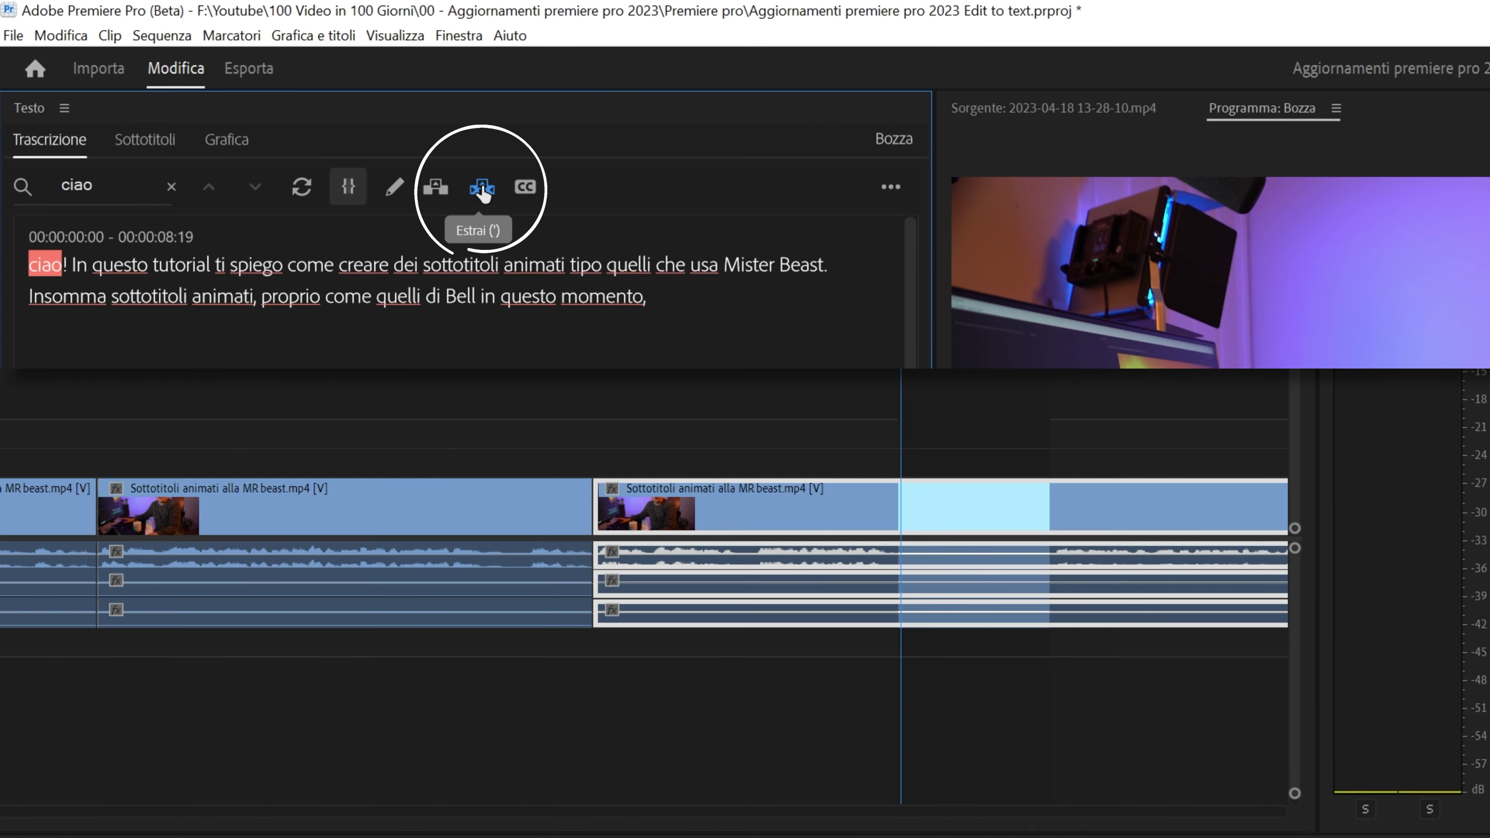
Extract one marked range and lift another, leaving Bozza as several trimmed clips.
click(482, 195)
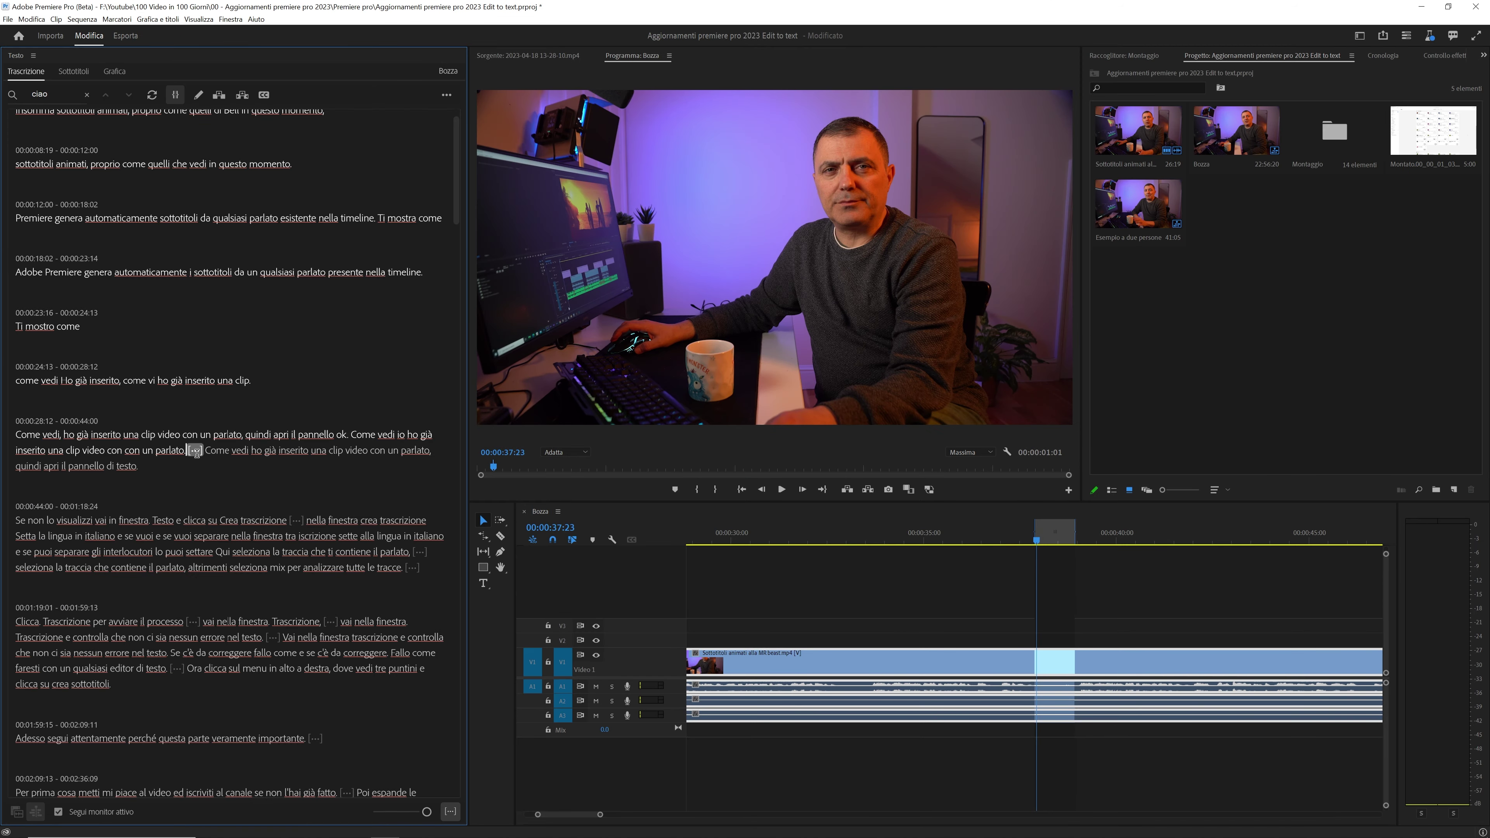
click(219, 95)
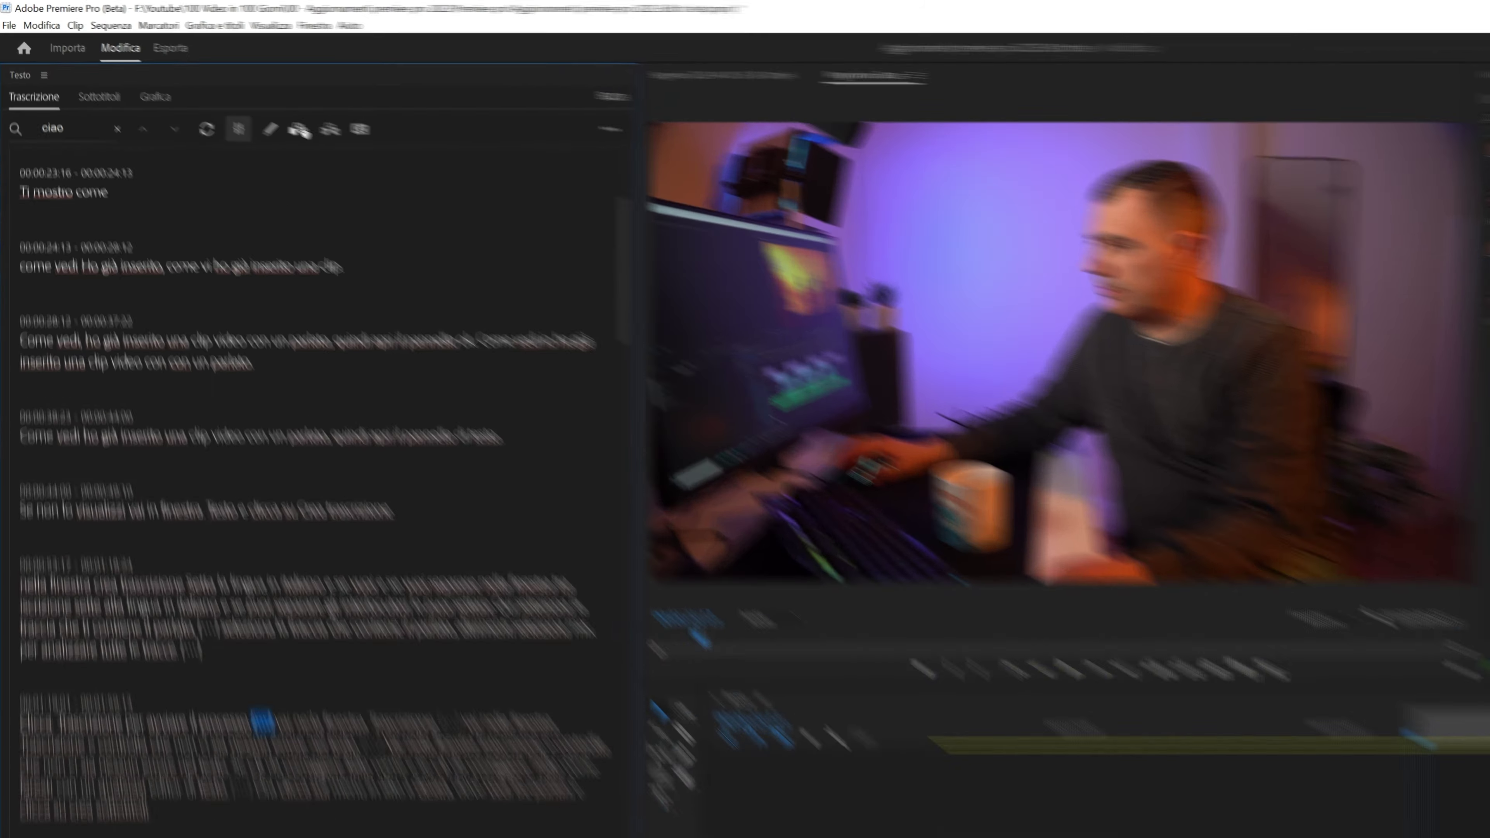
scroll(457, 528, down, 10)
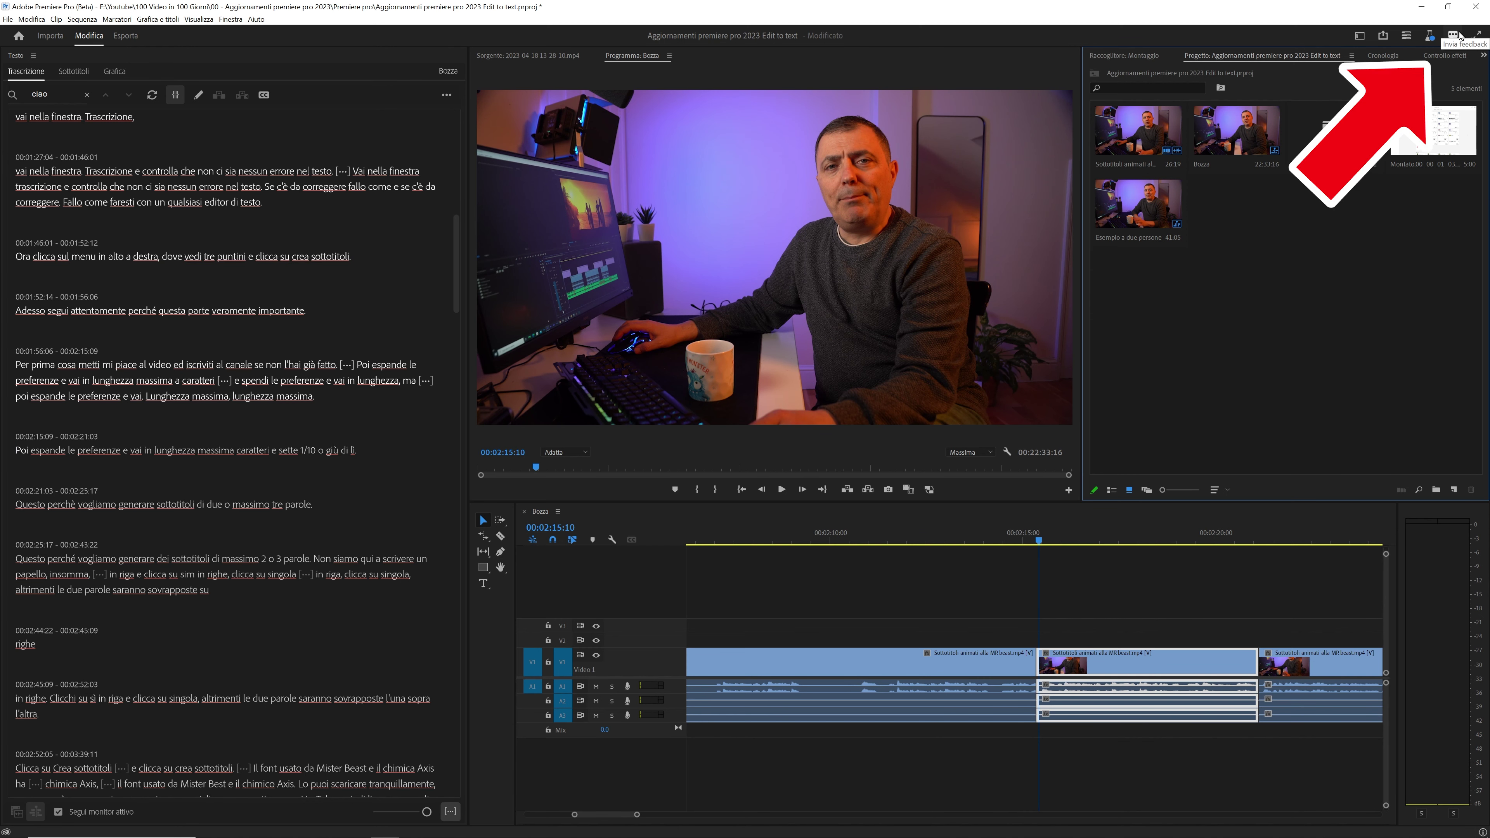
click(1455, 35)
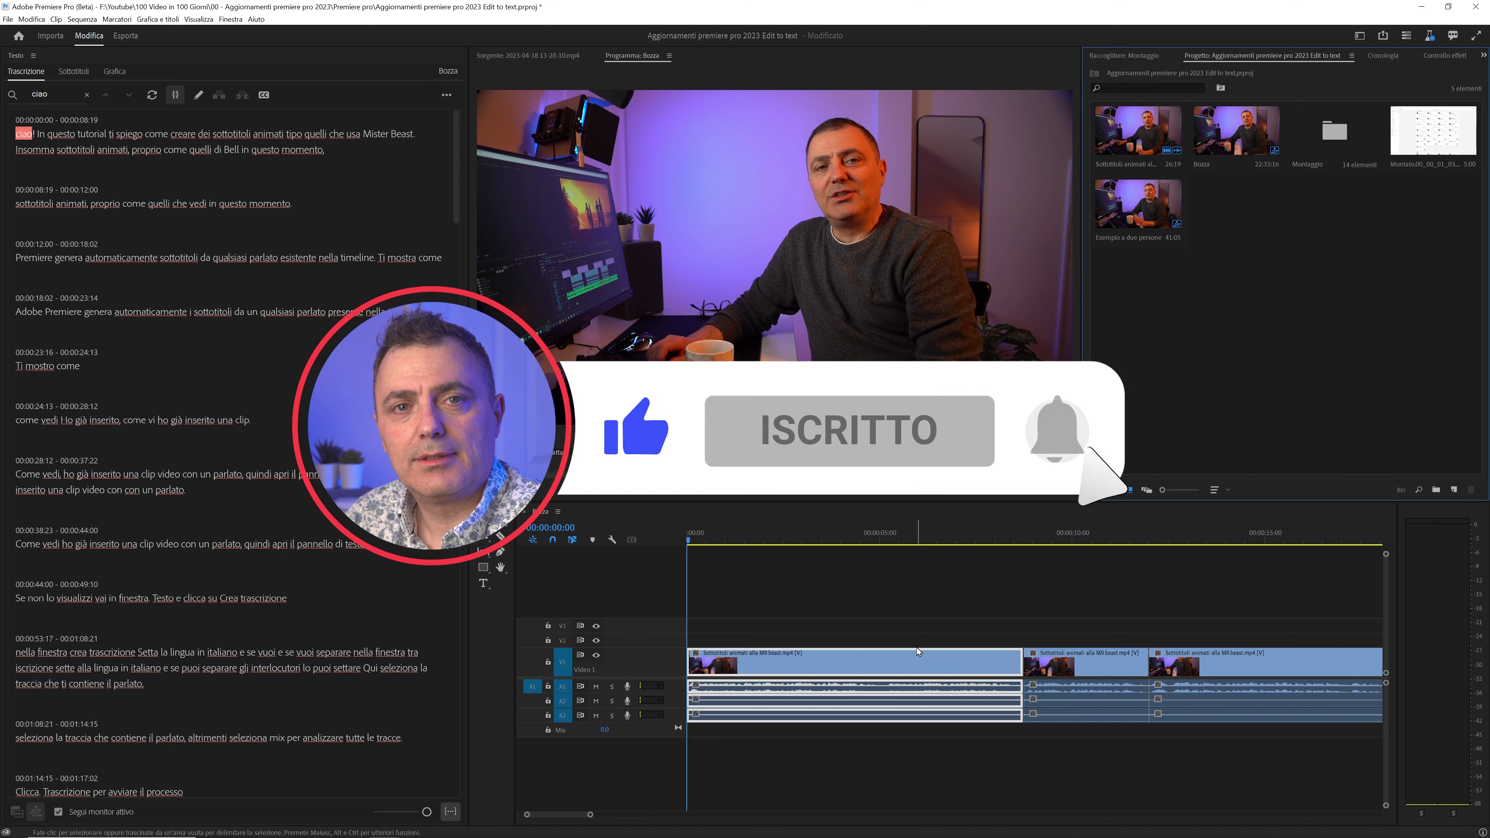
Create a new empty sequence, Sequenza 04, with Ctrl+N.
key(ctrl+n)
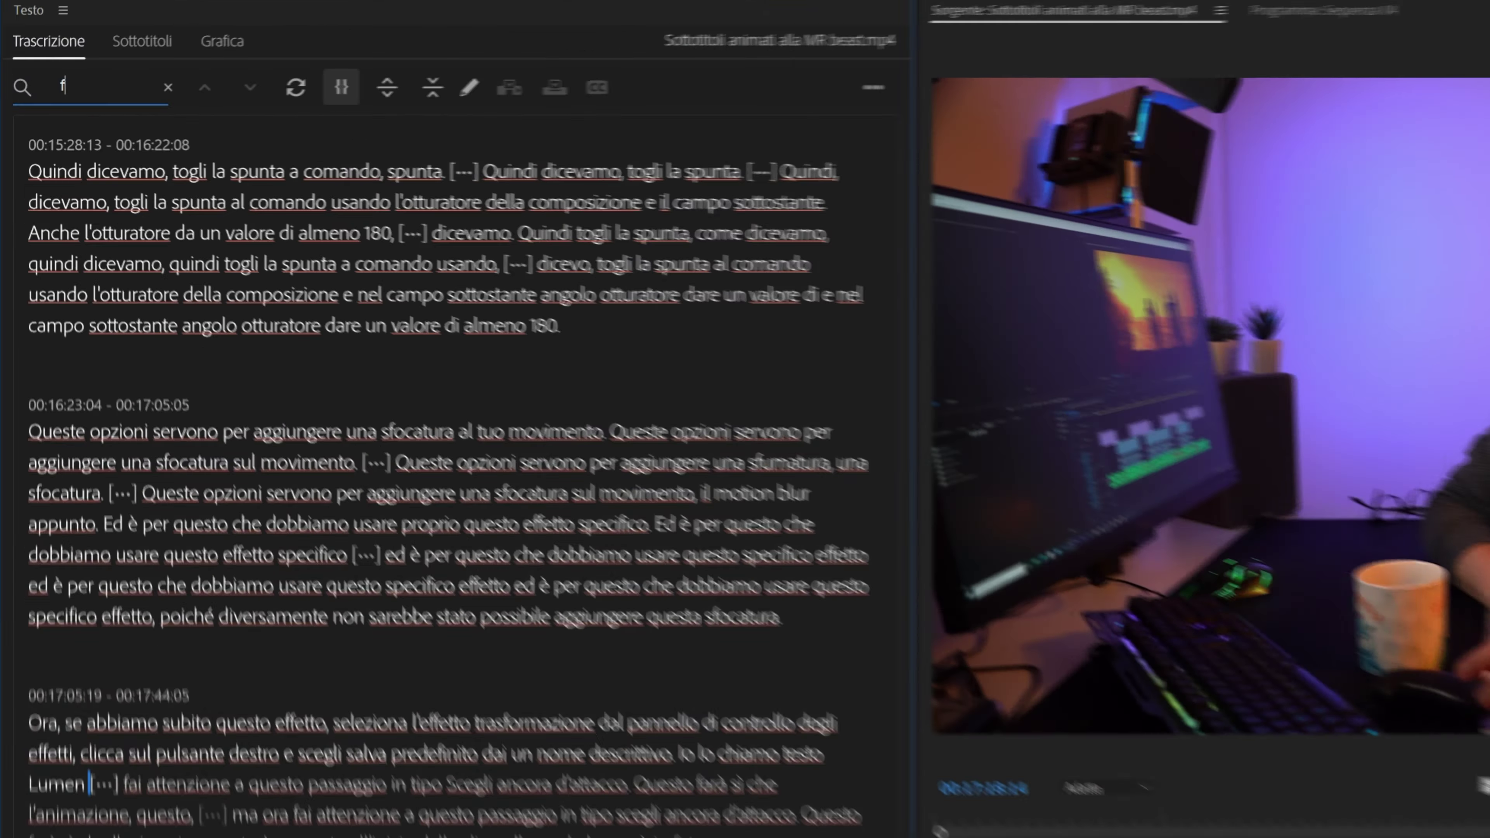
Search 'fai attenzione' and add the Molto importante, Per prima cosa and Clicchi su sì passages.
text(fai attenzione)
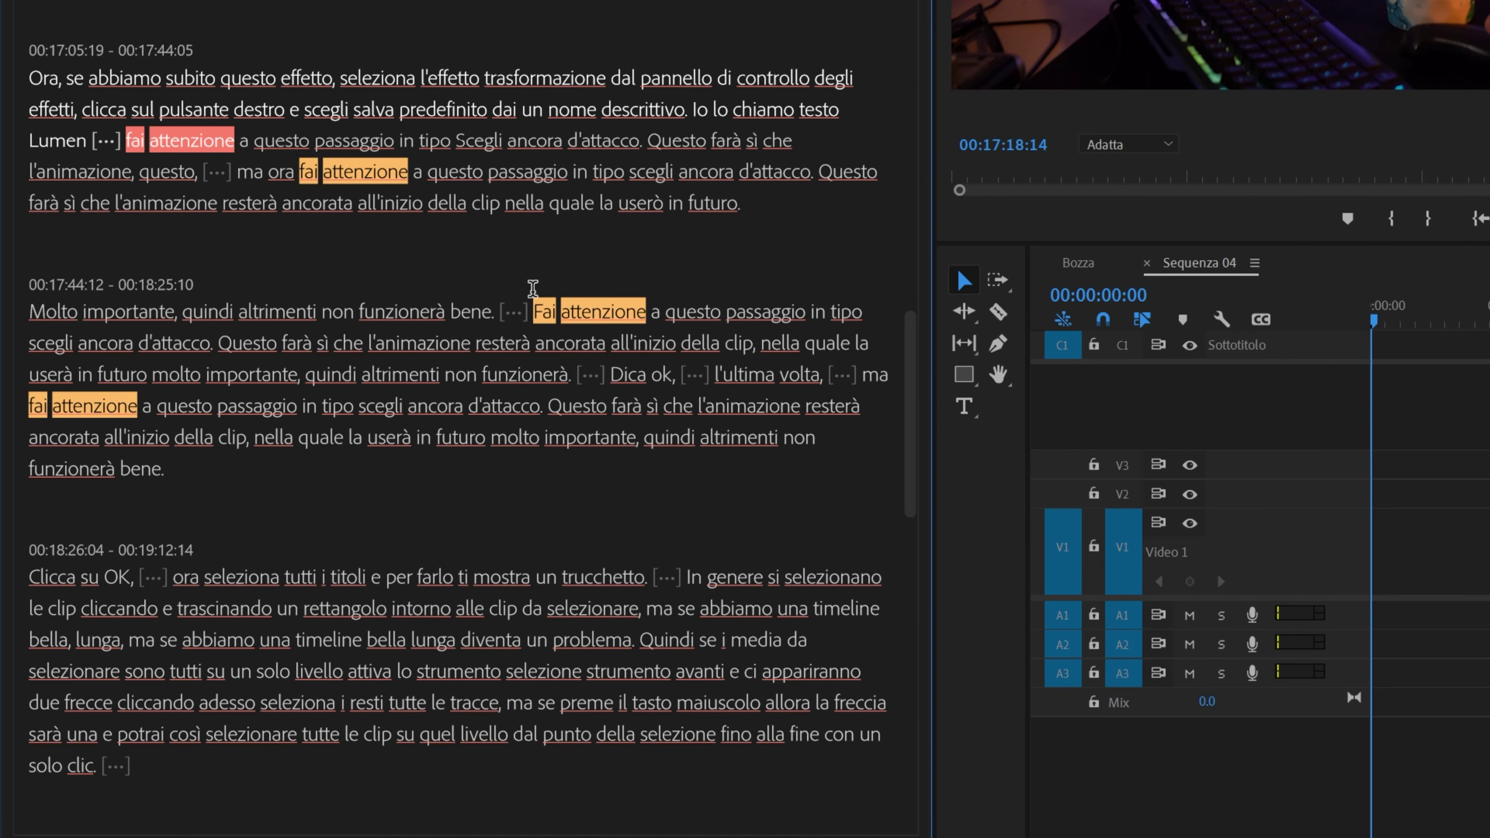
drag(16, 535, 414, 536)
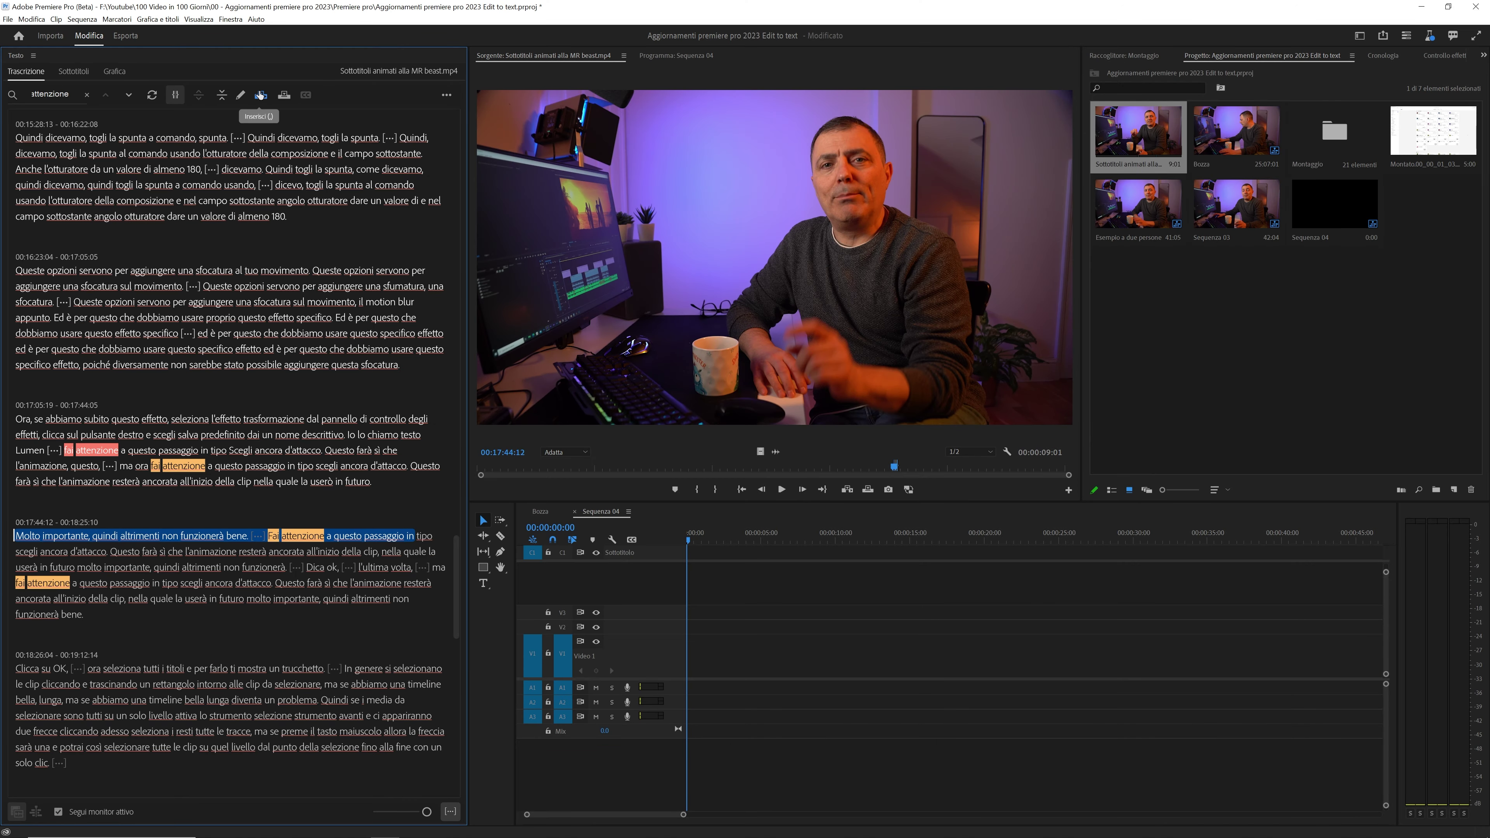
click(261, 95)
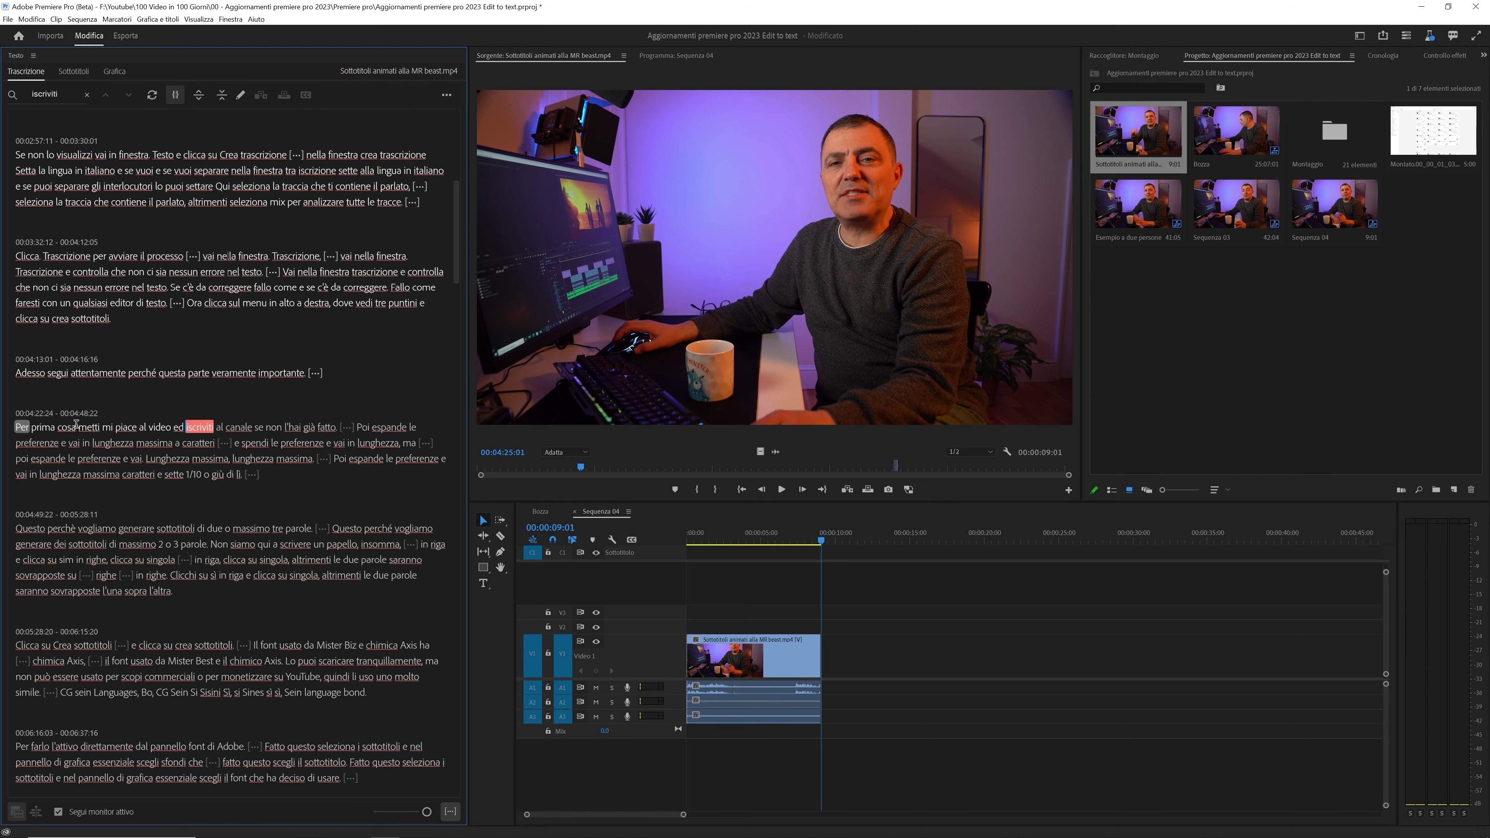
drag(77, 424, 354, 427)
click(261, 95)
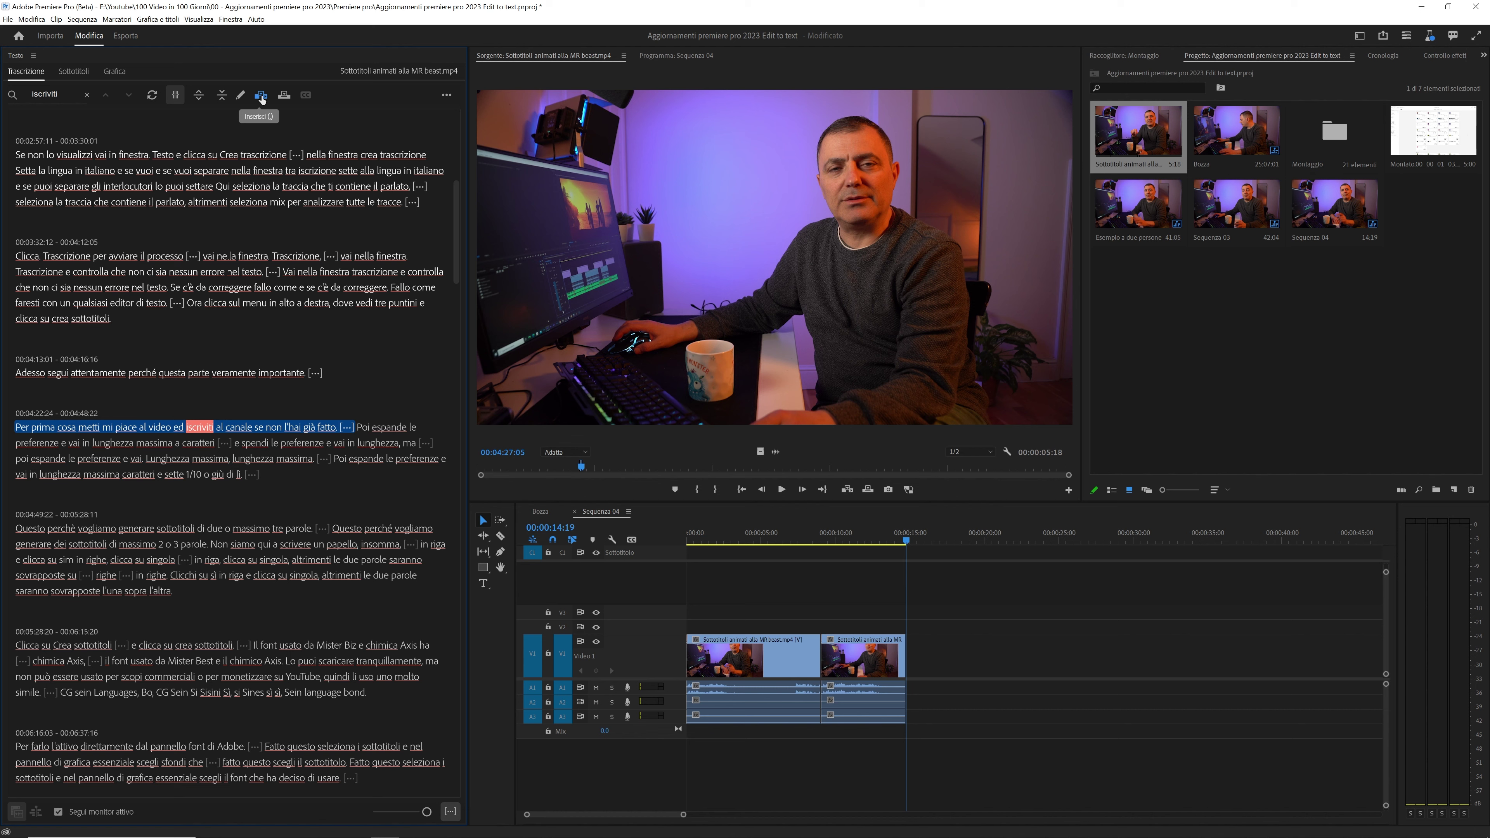
drag(170, 575, 420, 590)
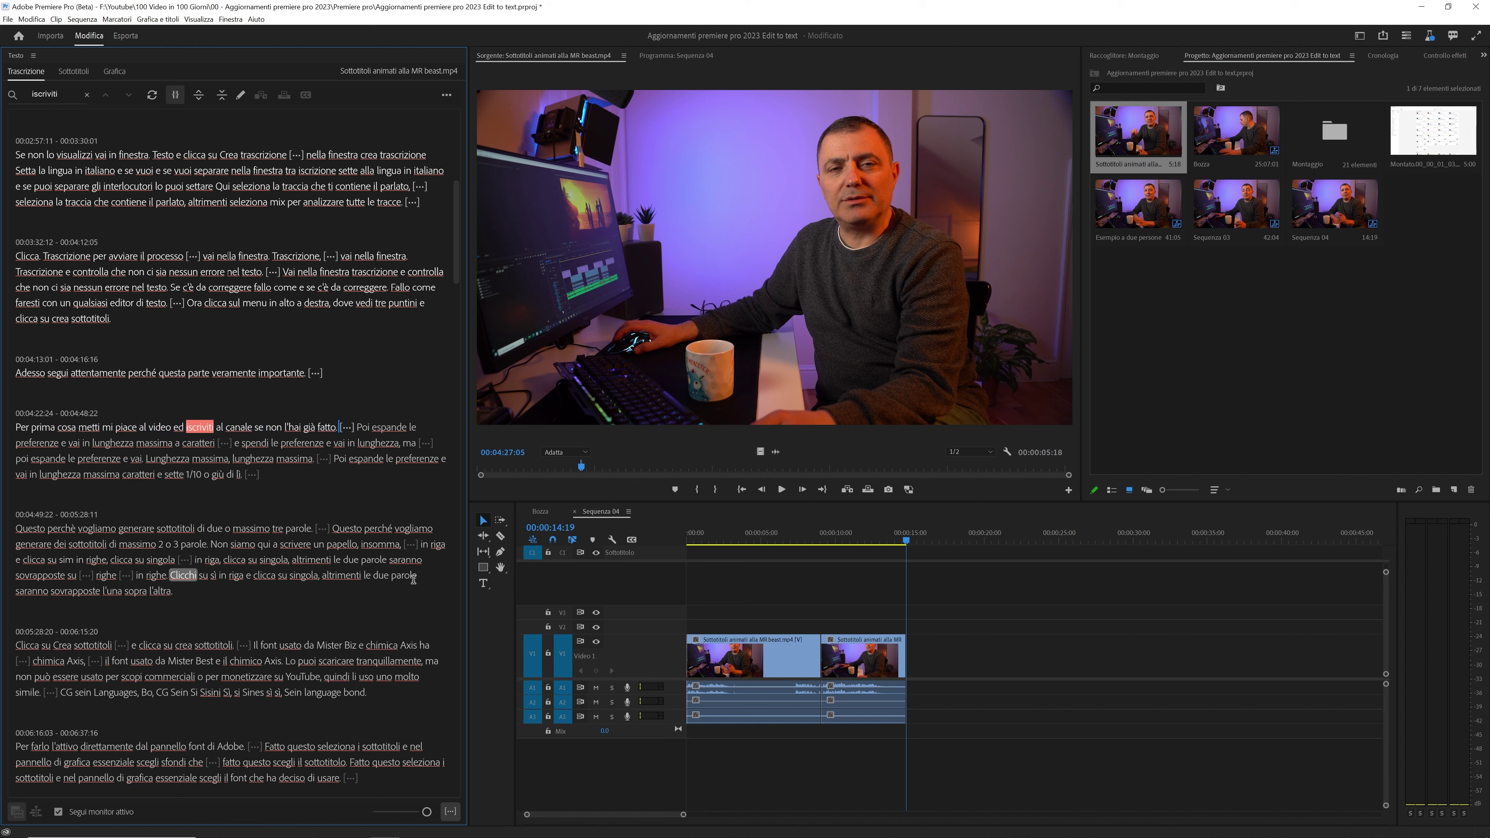
click(284, 96)
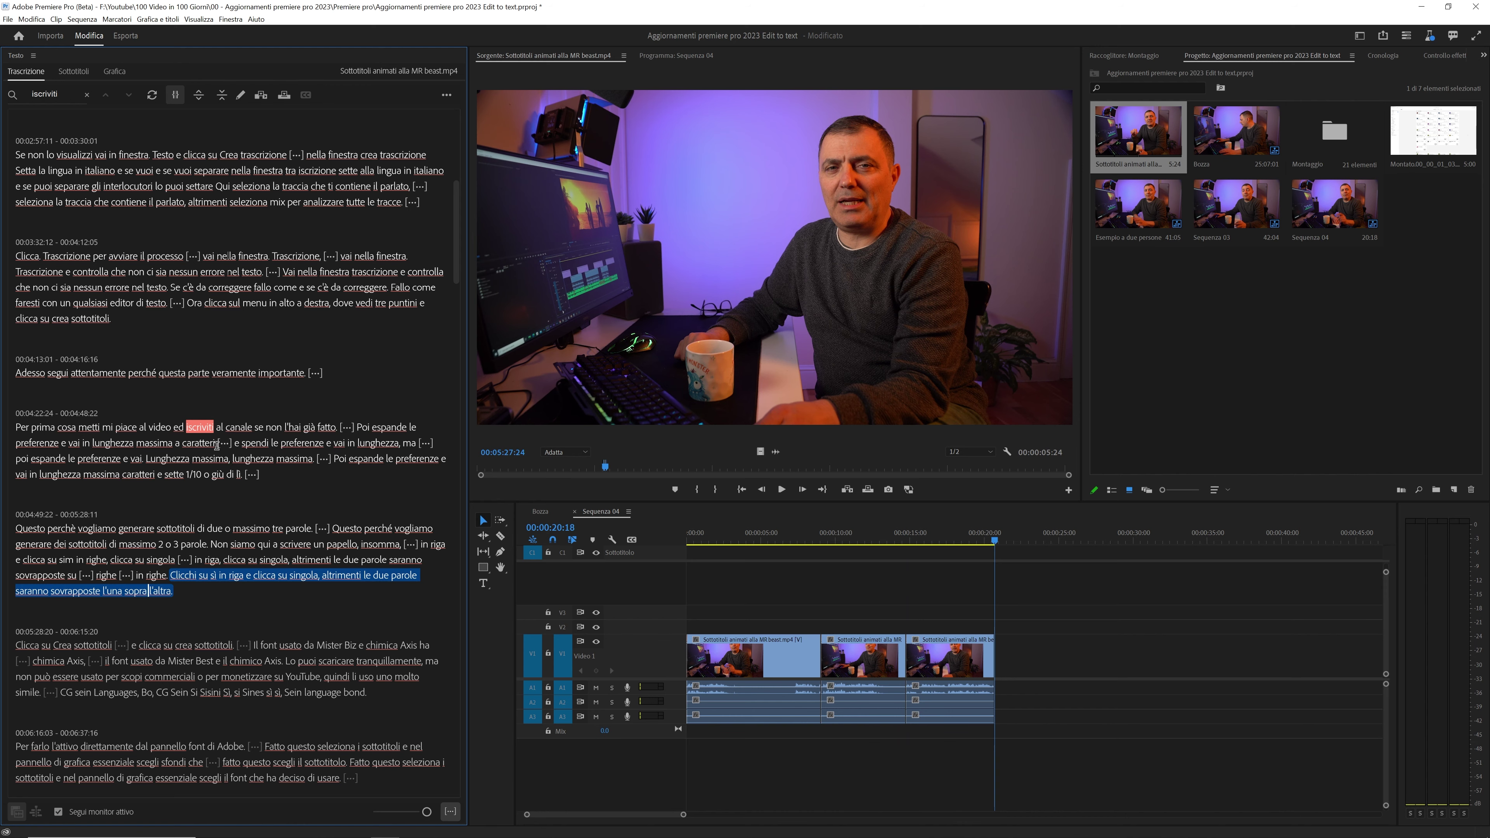
click(289, 100)
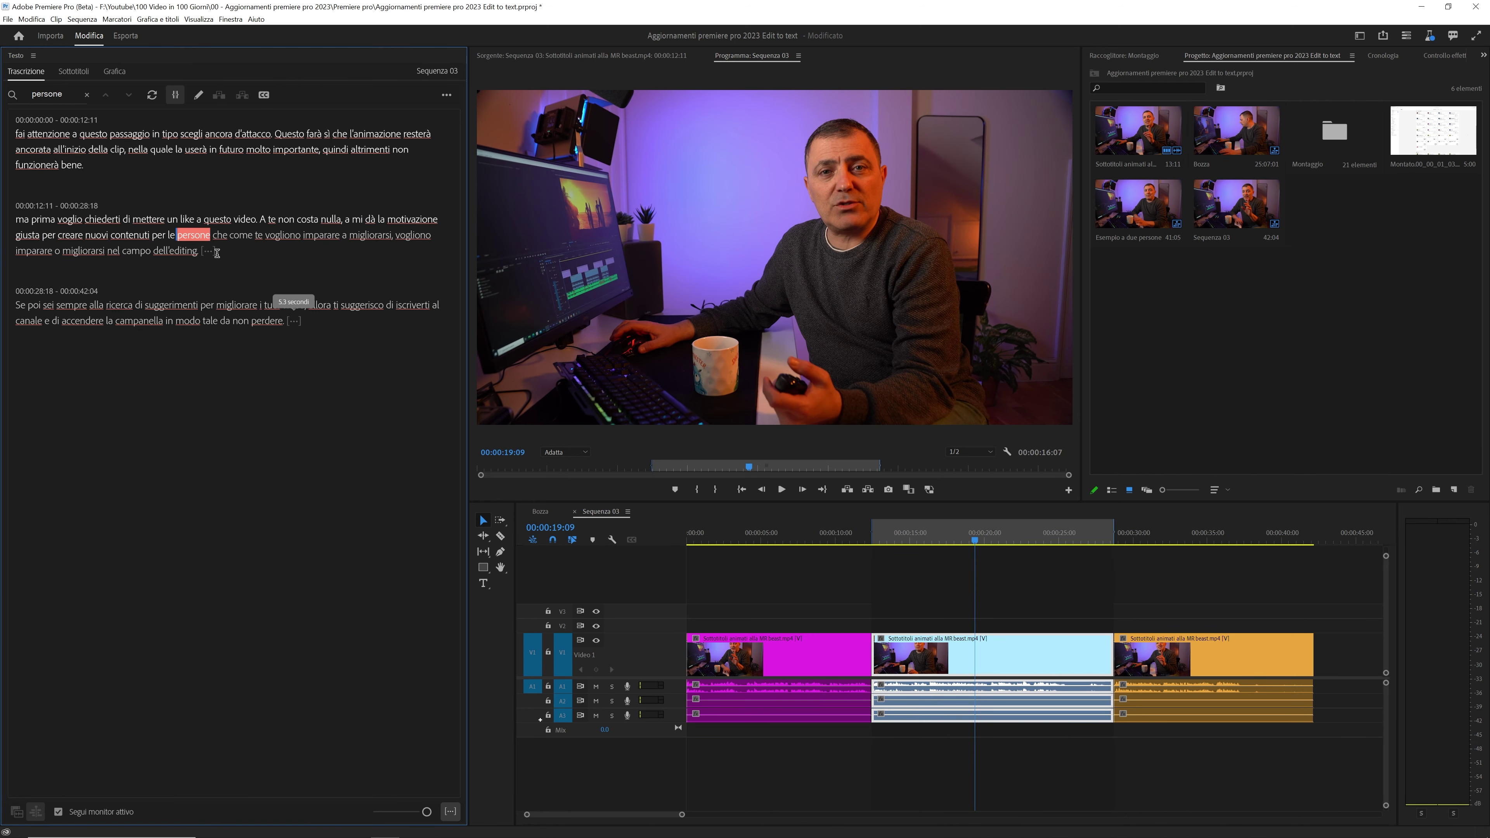
Move the 'ma prima voglio chiederti' paragraph to the start of Sequenza 03.
drag(217, 252, 18, 218)
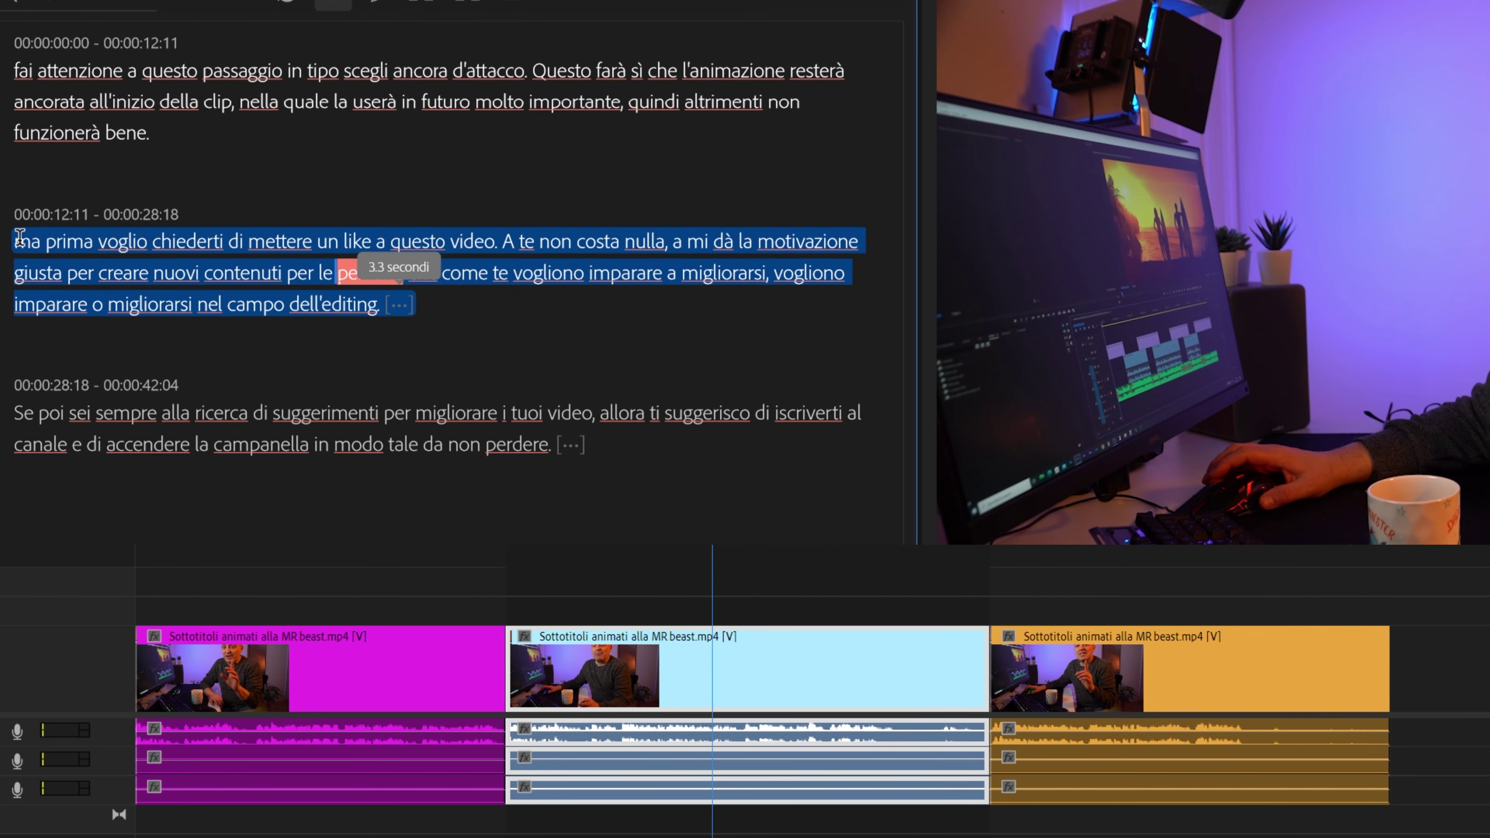
key(Delete)
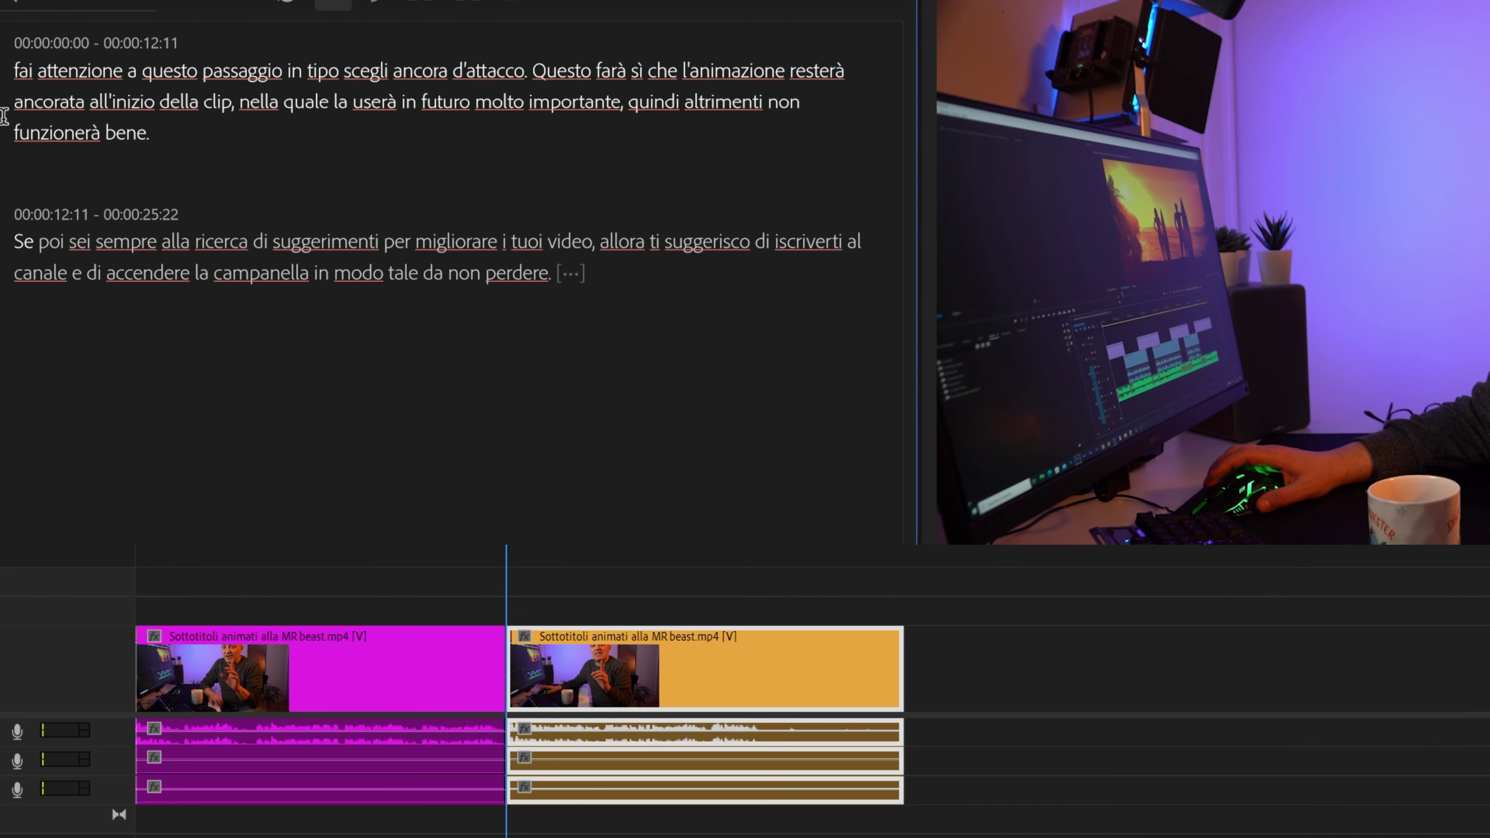
key(ctrl+z)
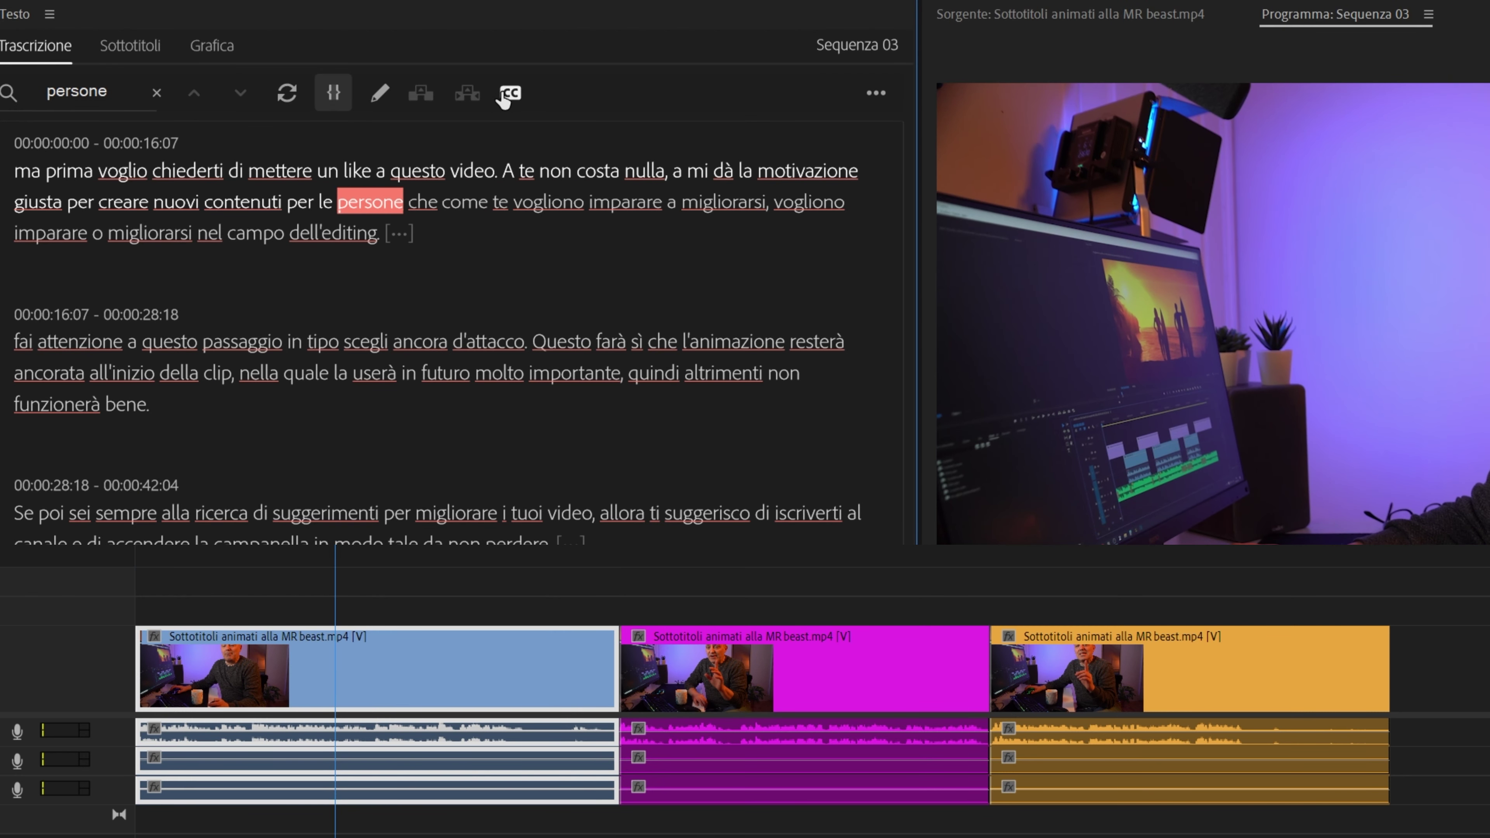
Generate Italian captions for Sequenza 03 using the default Crea sottotitoli settings.
click(506, 94)
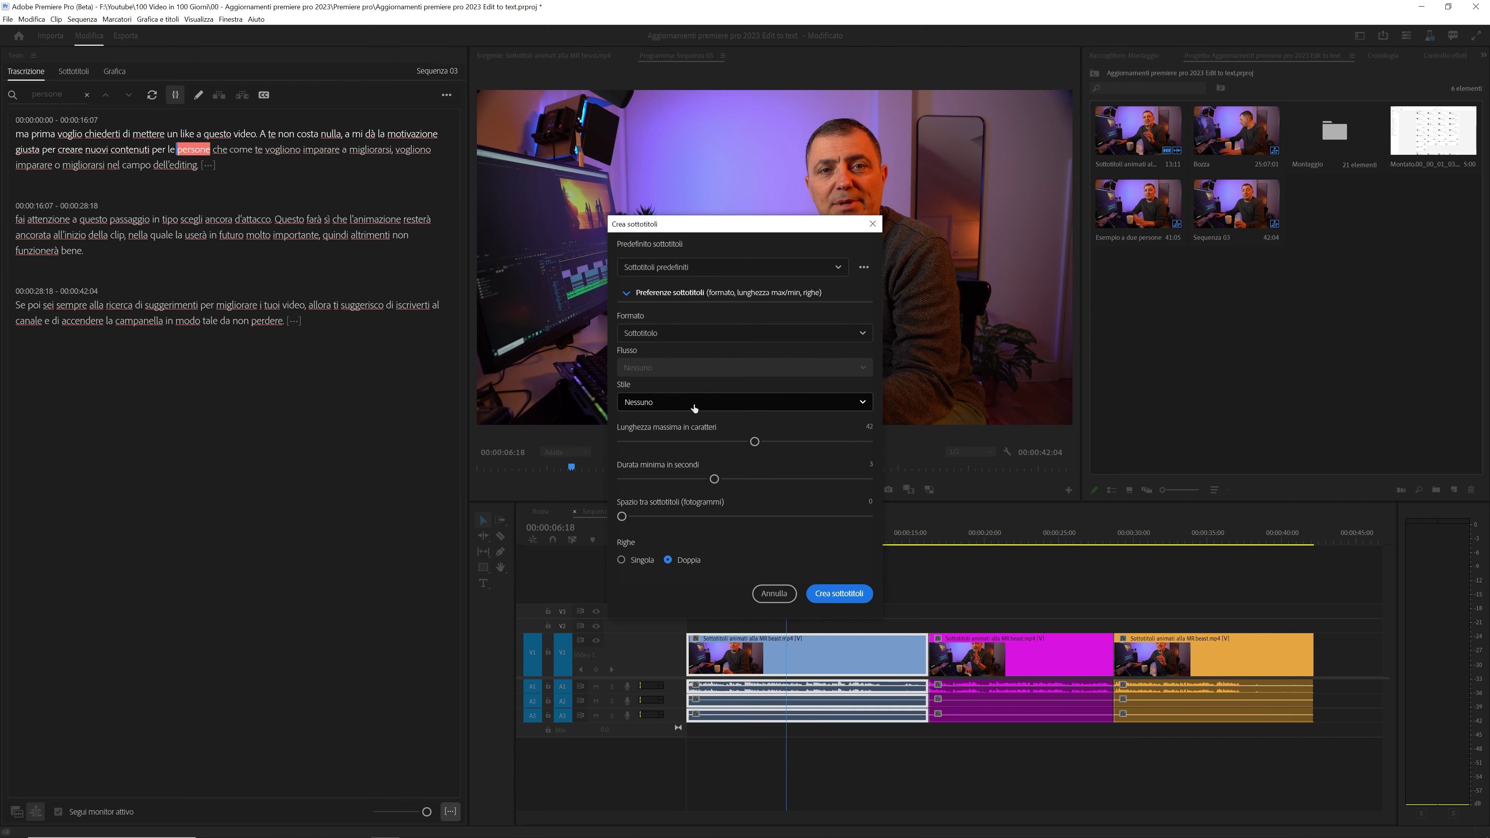
click(839, 592)
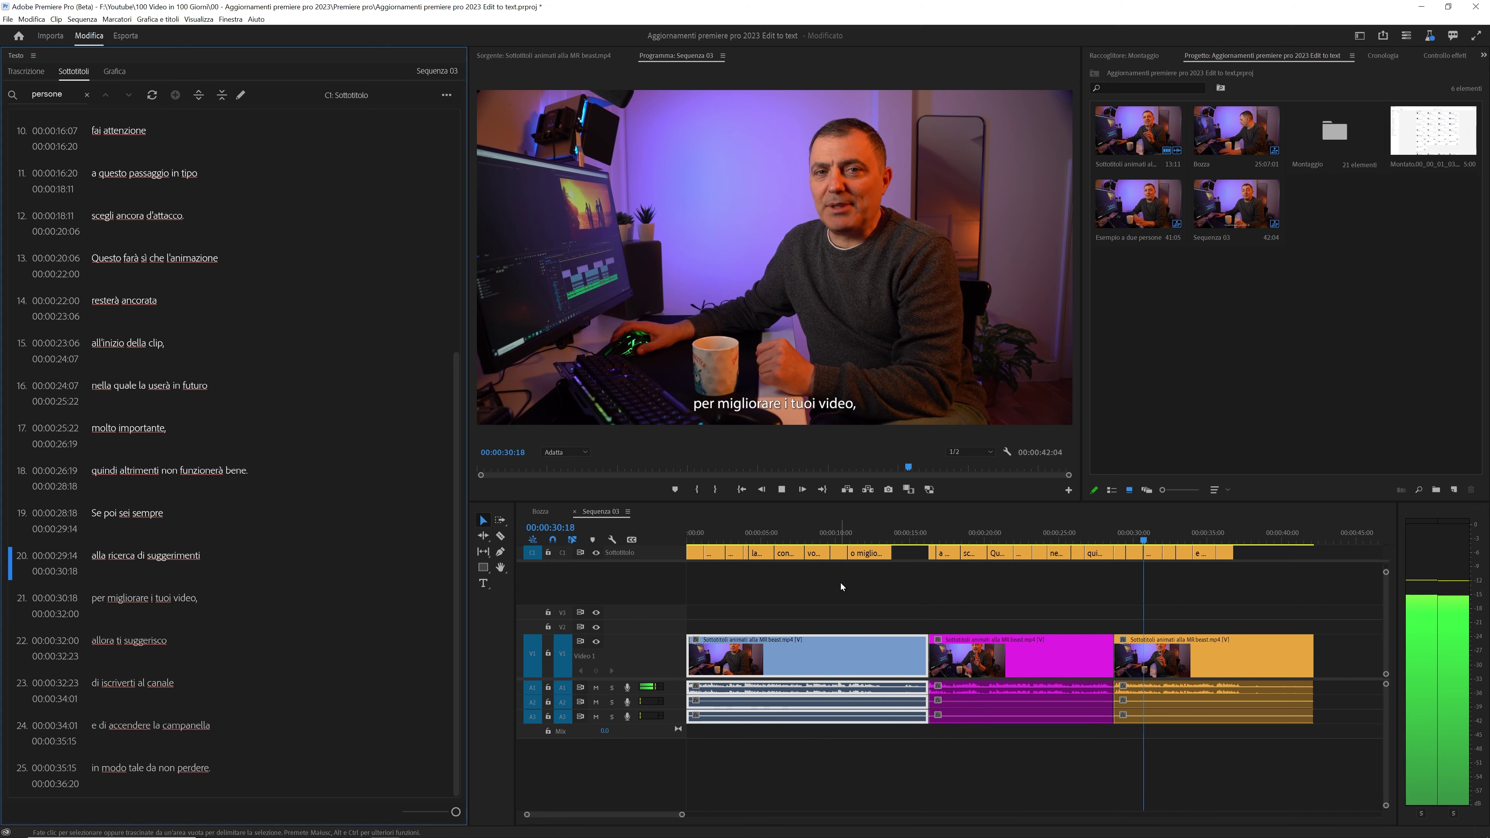